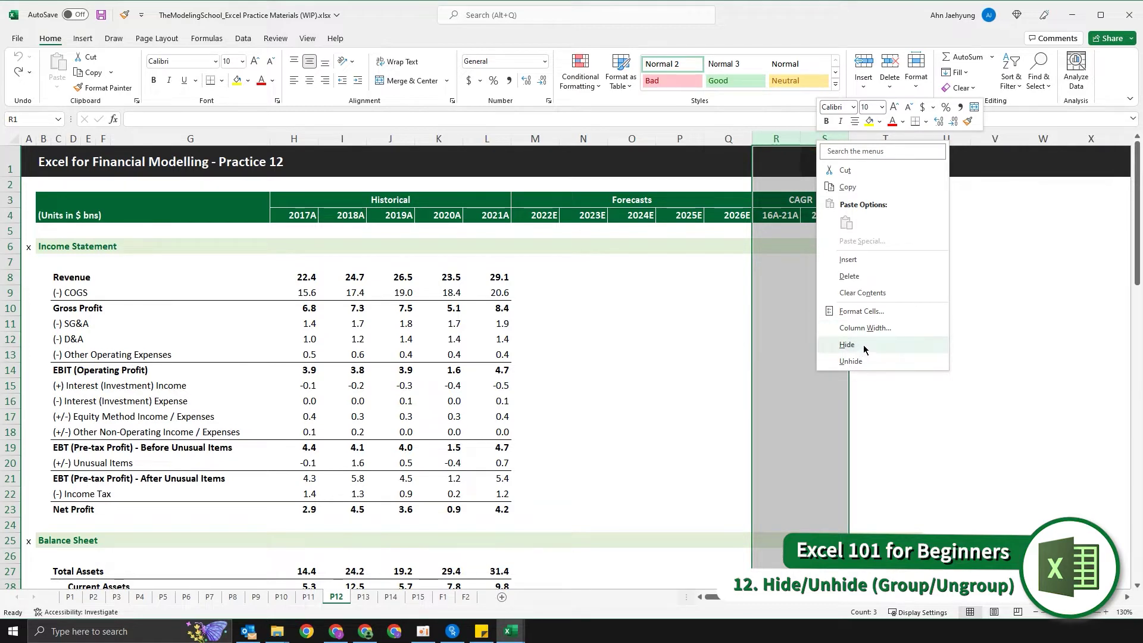
# Step: Hide the two CAGR columns, R and S
pyautogui.click(863, 345)
pyautogui.click(774, 259)
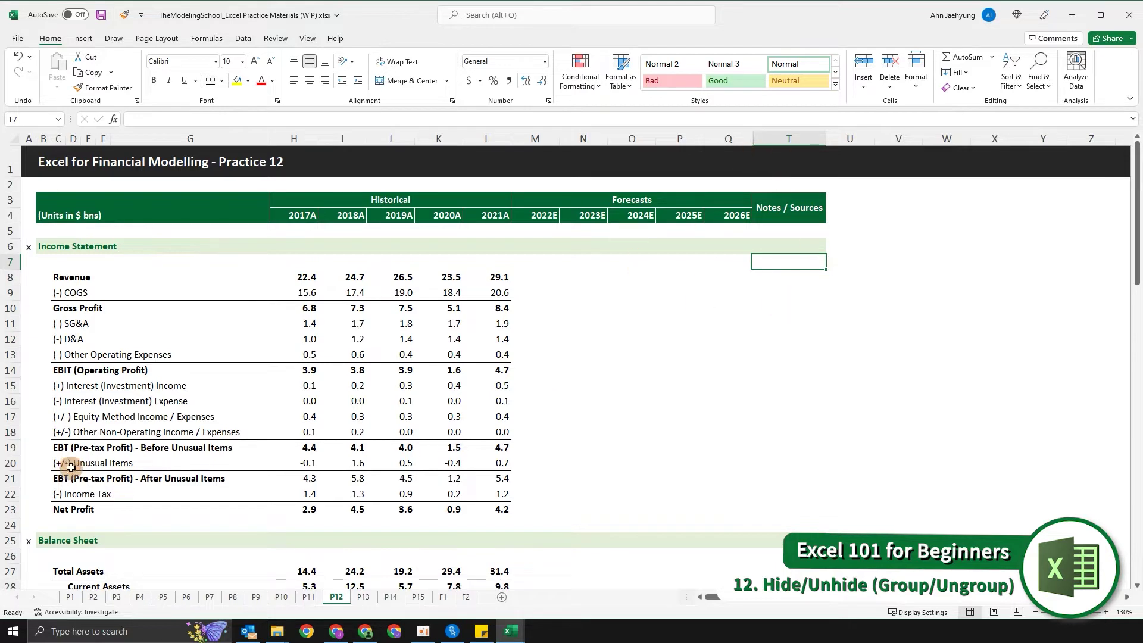
# Step: Hide rows 19 and 20, the pre-tax profit before unusual items and the unusual items lines
pyautogui.moveTo(72, 447); pyautogui.dragTo(72, 463)
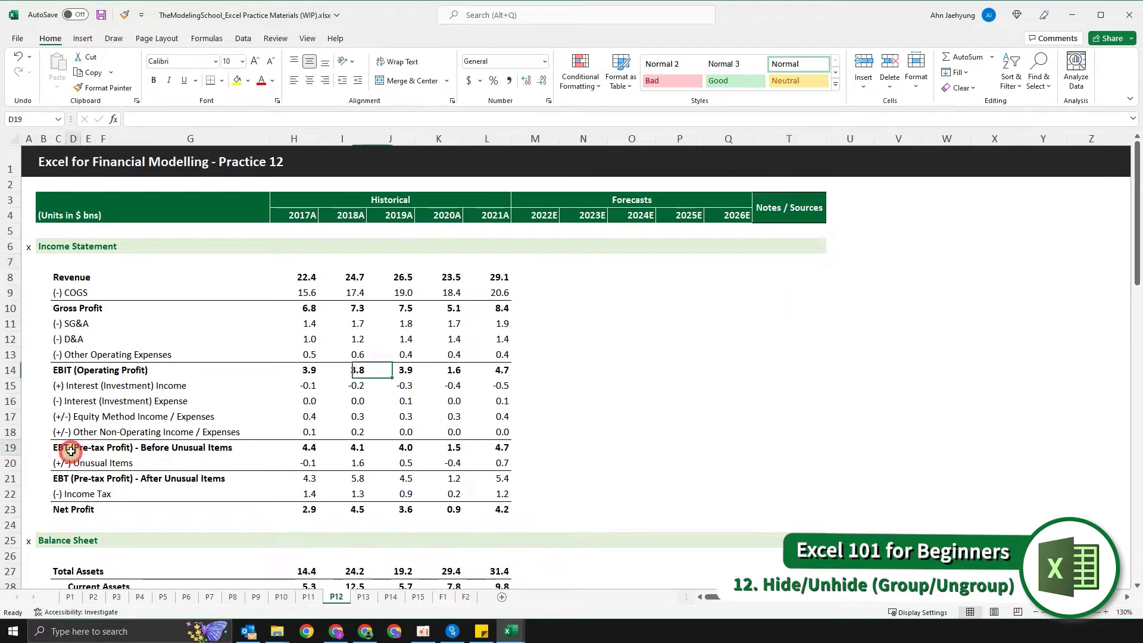
pyautogui.rightClick(7, 463)
pyautogui.press('Escape')
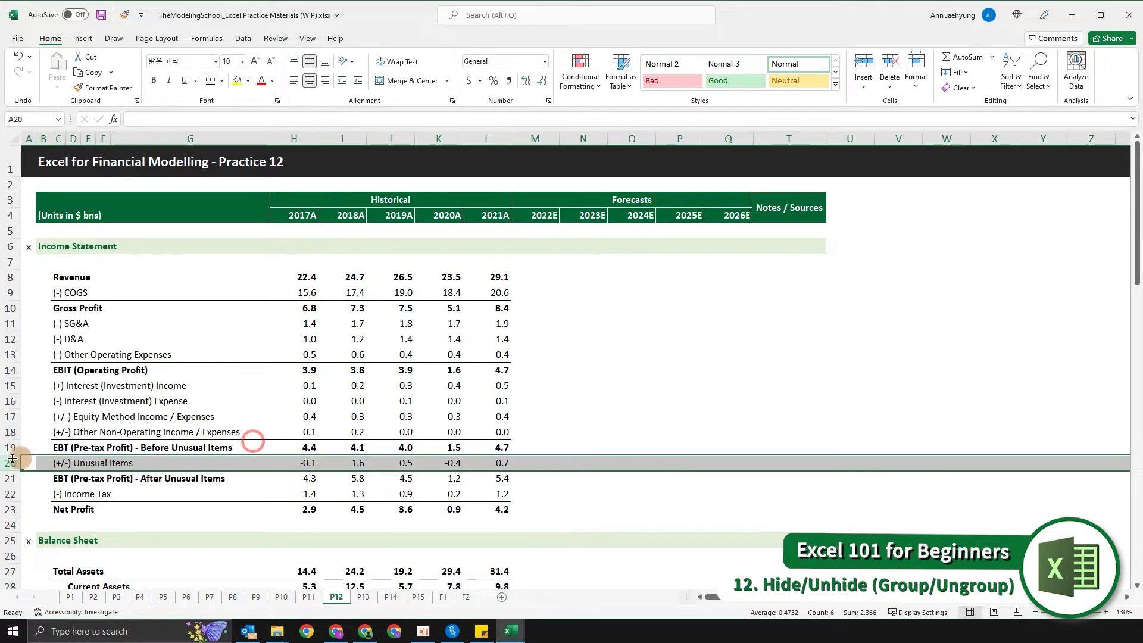
pyautogui.moveTo(10, 448); pyautogui.dragTo(11, 464)
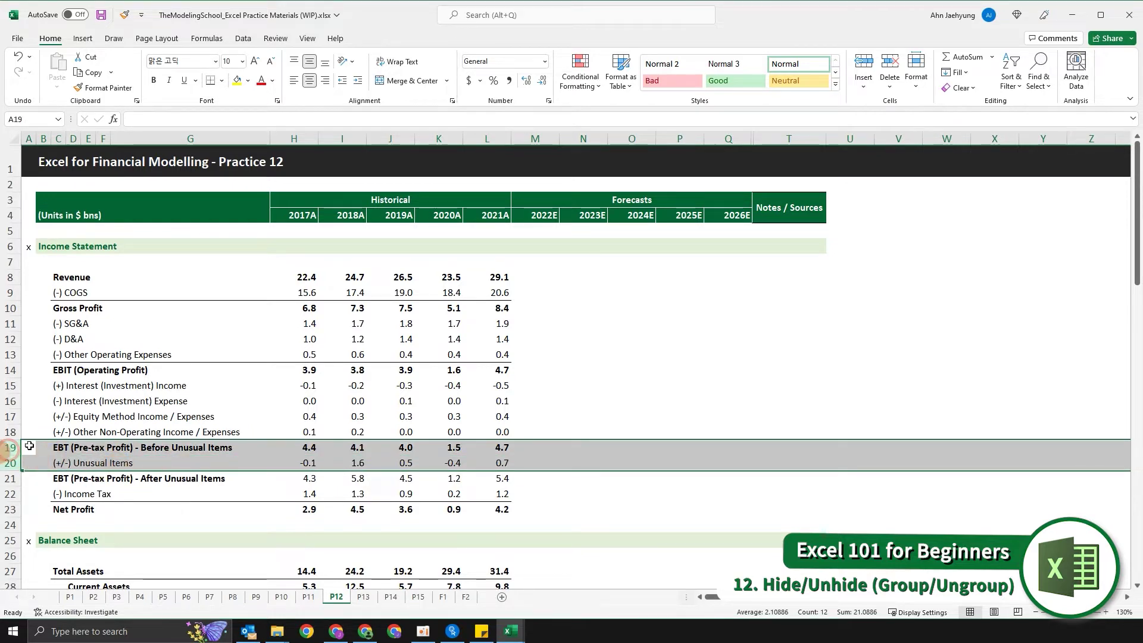
pyautogui.rightClick(11, 447)
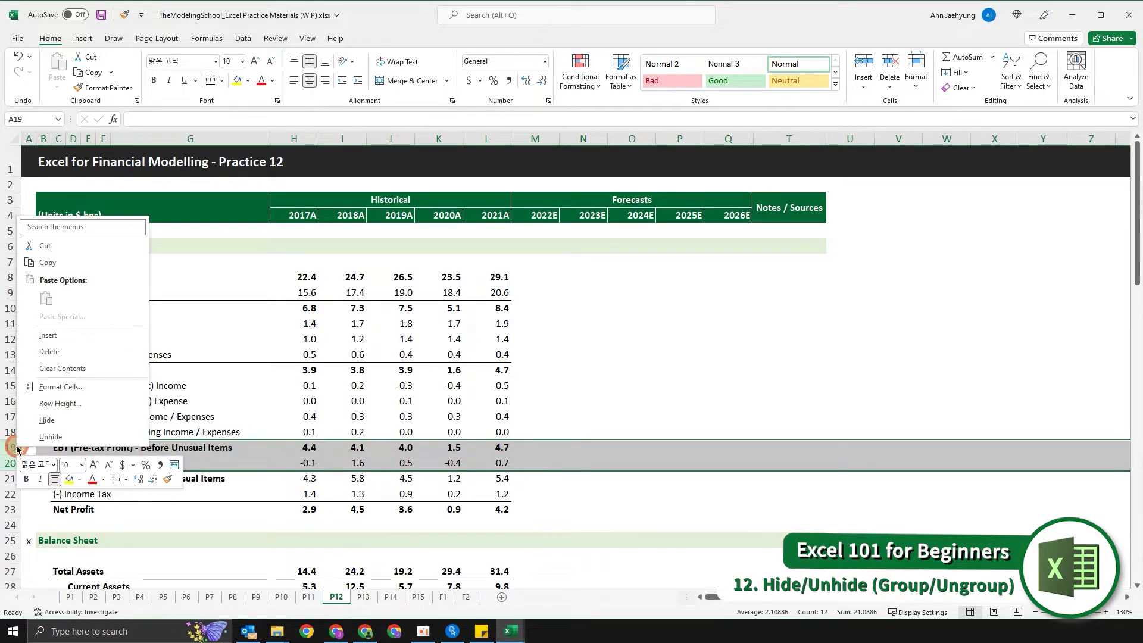
pyautogui.click(47, 420)
pyautogui.click(280, 451)
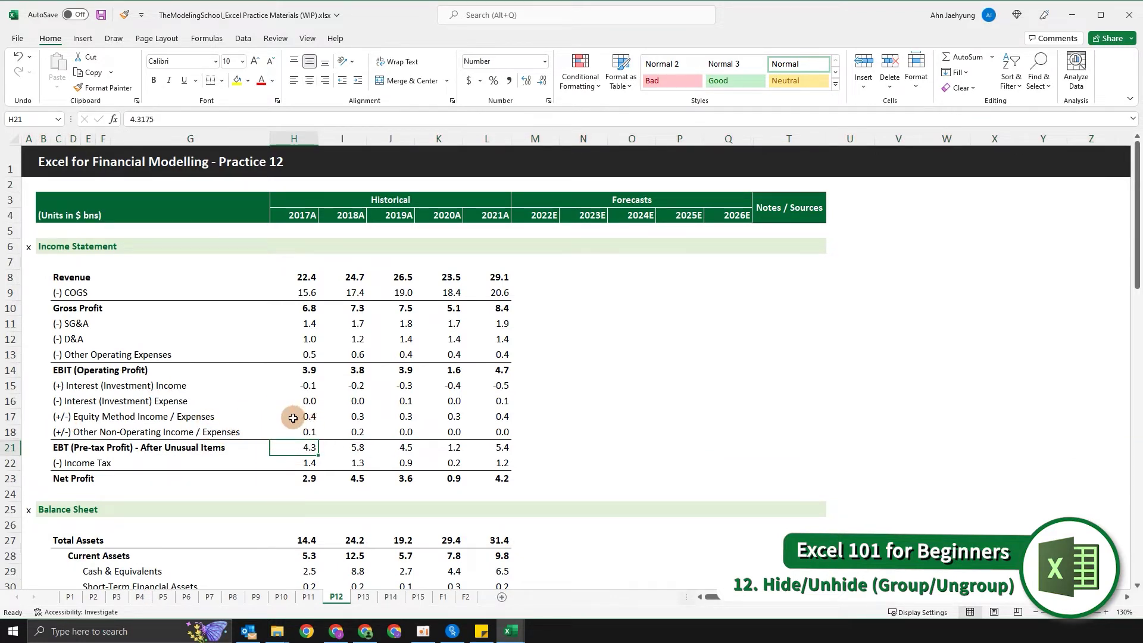
pyautogui.click(308, 434)
pyautogui.click(645, 415)
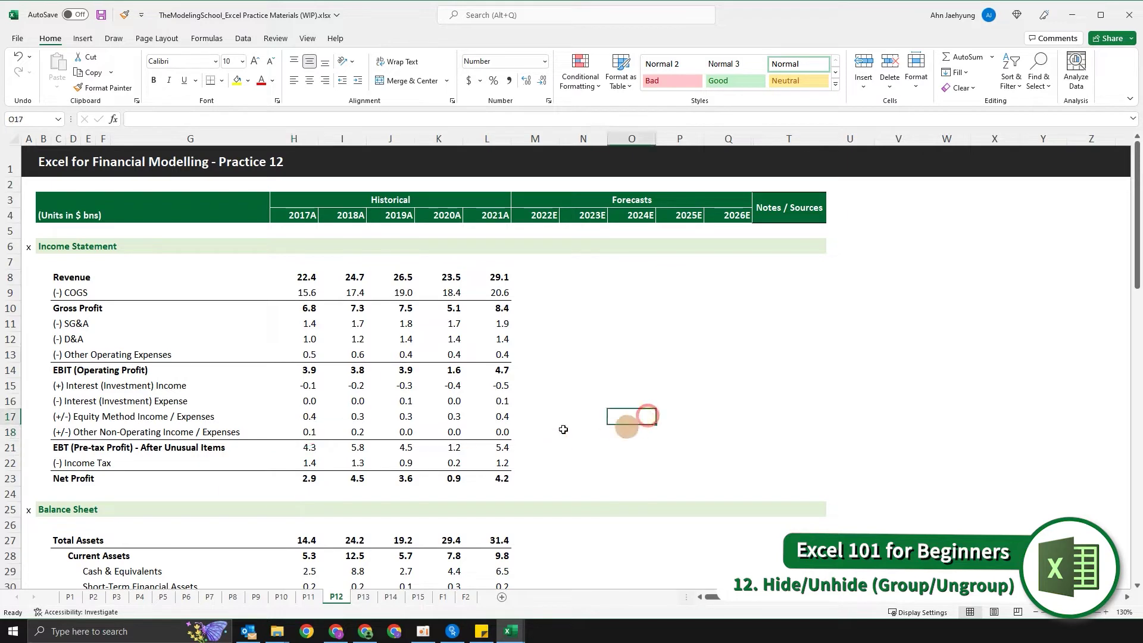
pyautogui.click(307, 416)
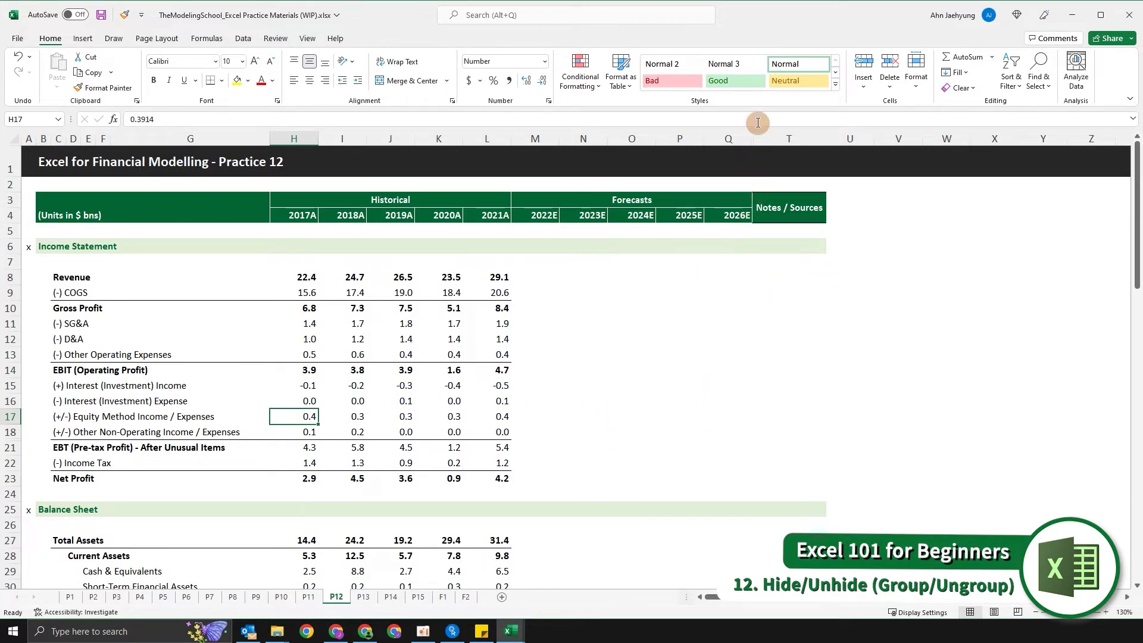
pyautogui.moveTo(737, 134); pyautogui.dragTo(756, 136)
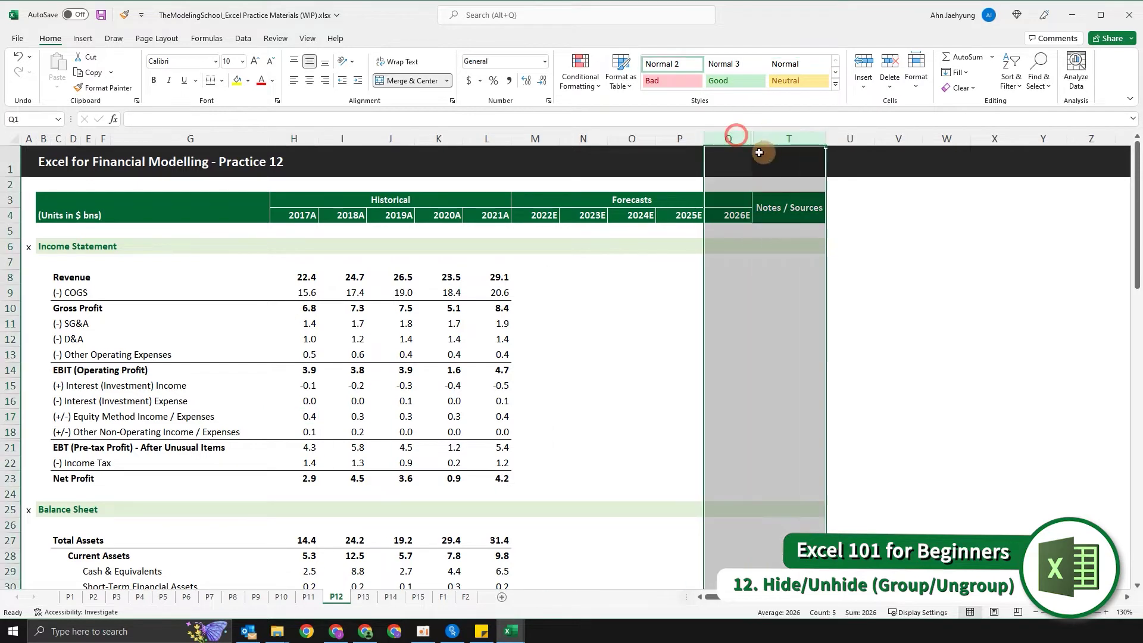
pyautogui.click(632, 425)
pyautogui.click(781, 447)
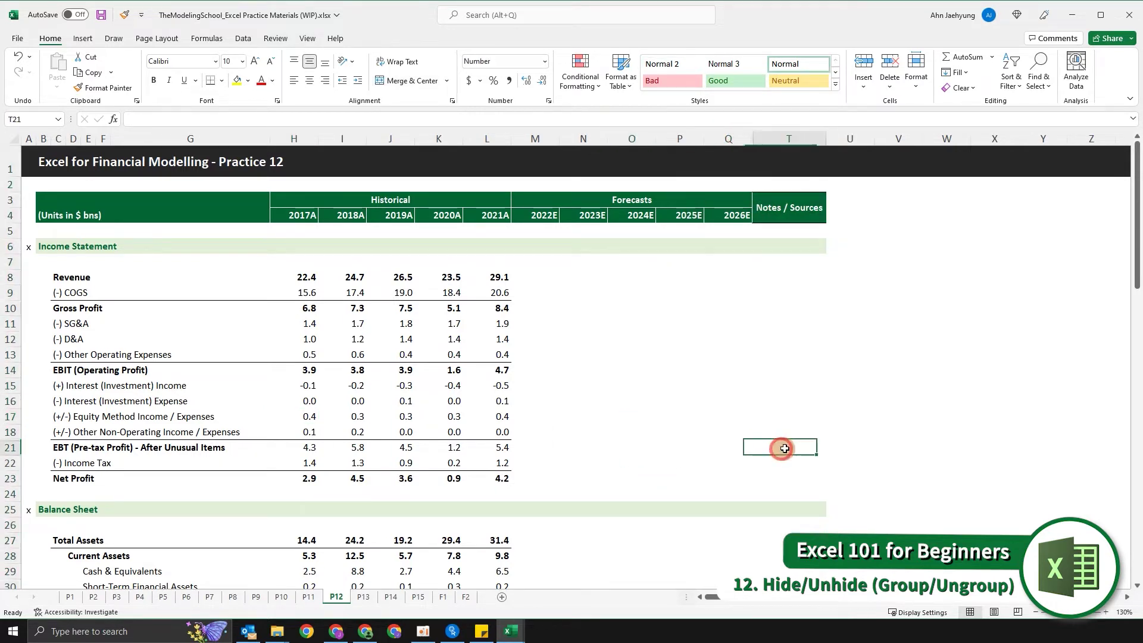
pyautogui.click(733, 381)
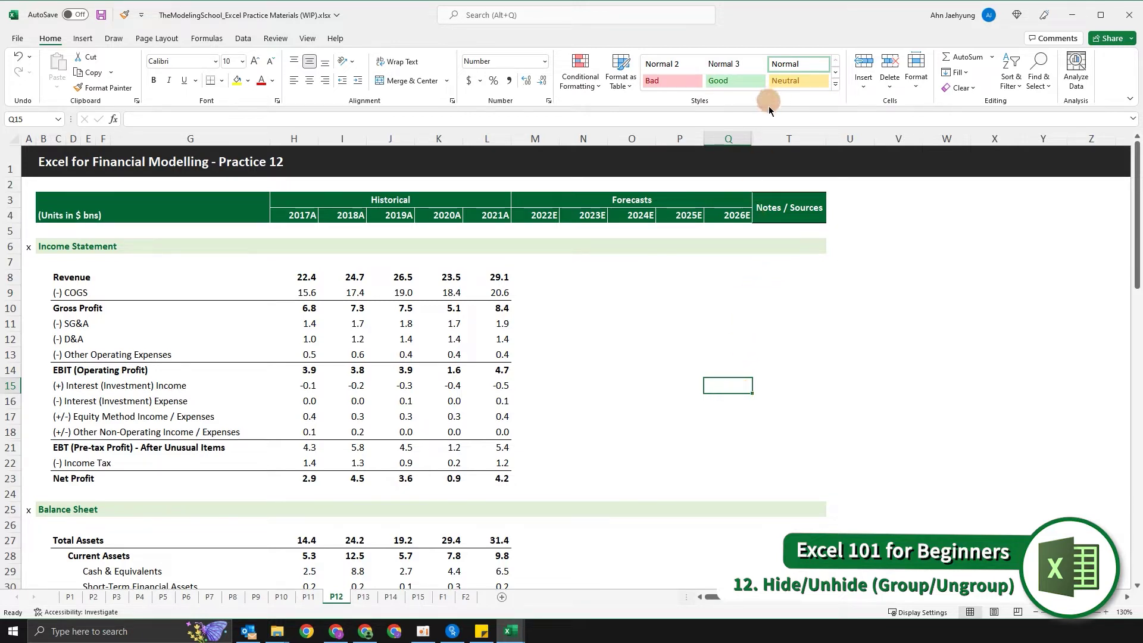
pyautogui.moveTo(737, 130); pyautogui.dragTo(788, 130)
pyautogui.click(103, 462)
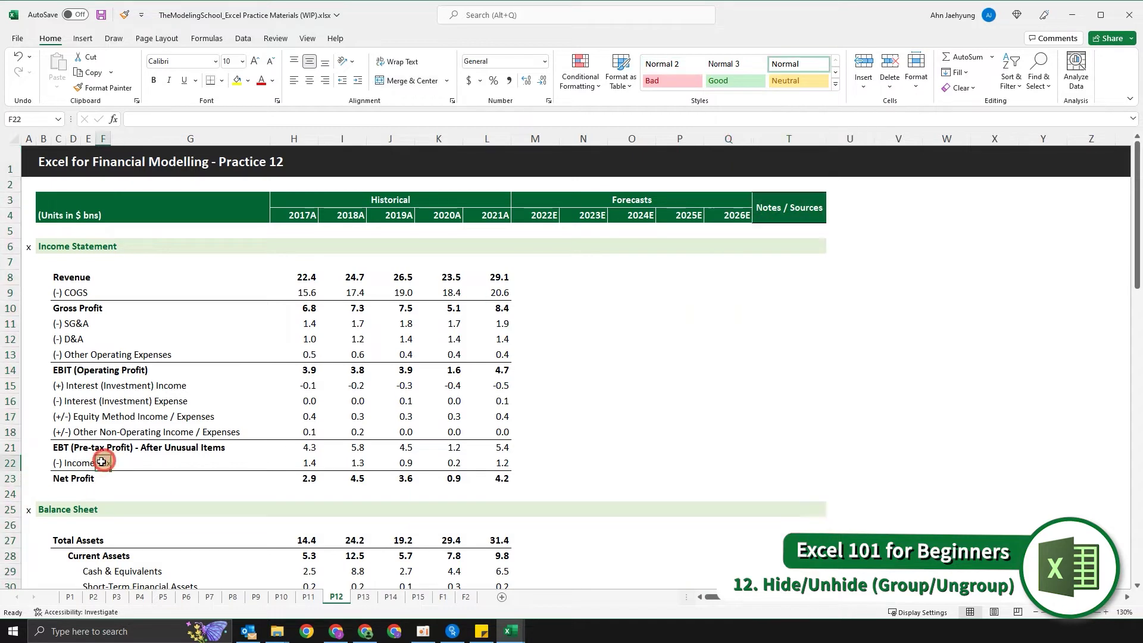
pyautogui.moveTo(55, 425); pyautogui.dragTo(57, 446)
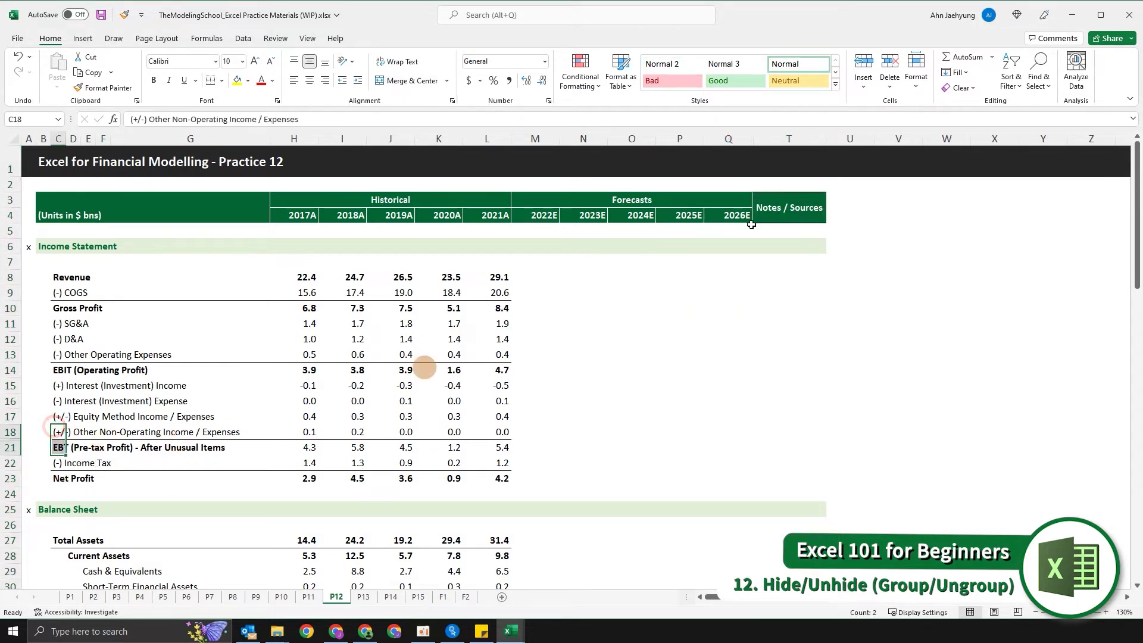
pyautogui.moveTo(729, 139); pyautogui.dragTo(798, 139)
pyautogui.click(115, 400)
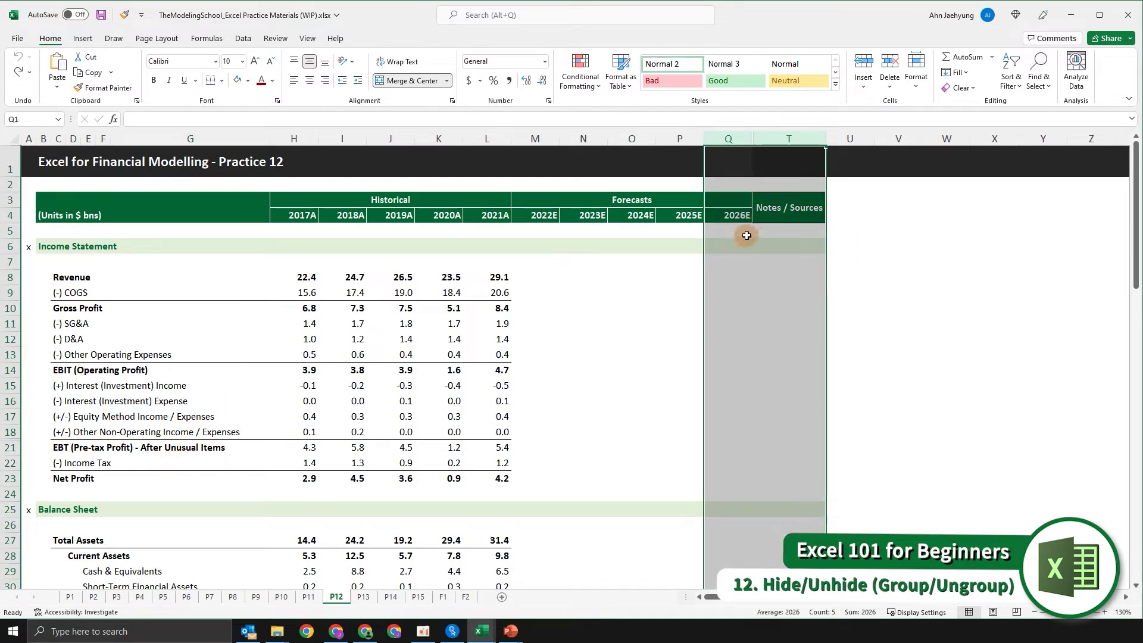
pyautogui.click(769, 261)
pyautogui.click(752, 265)
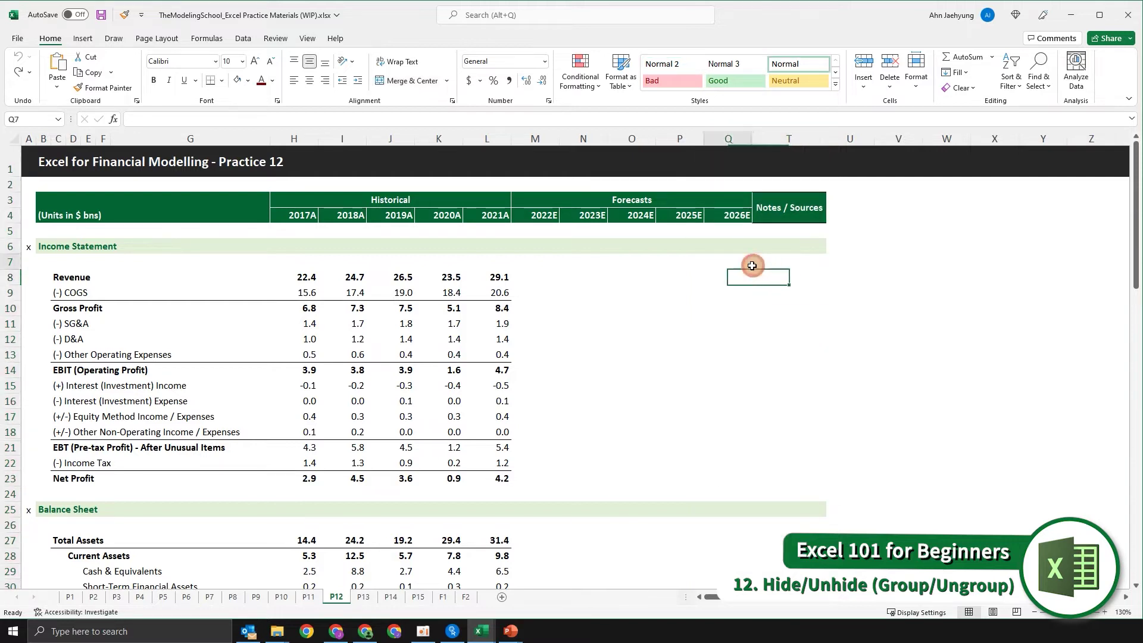
# Step: Unhide the CAGR columns R and S by selecting the surrounding columns Q to T
pyautogui.moveTo(741, 136); pyautogui.dragTo(783, 131)
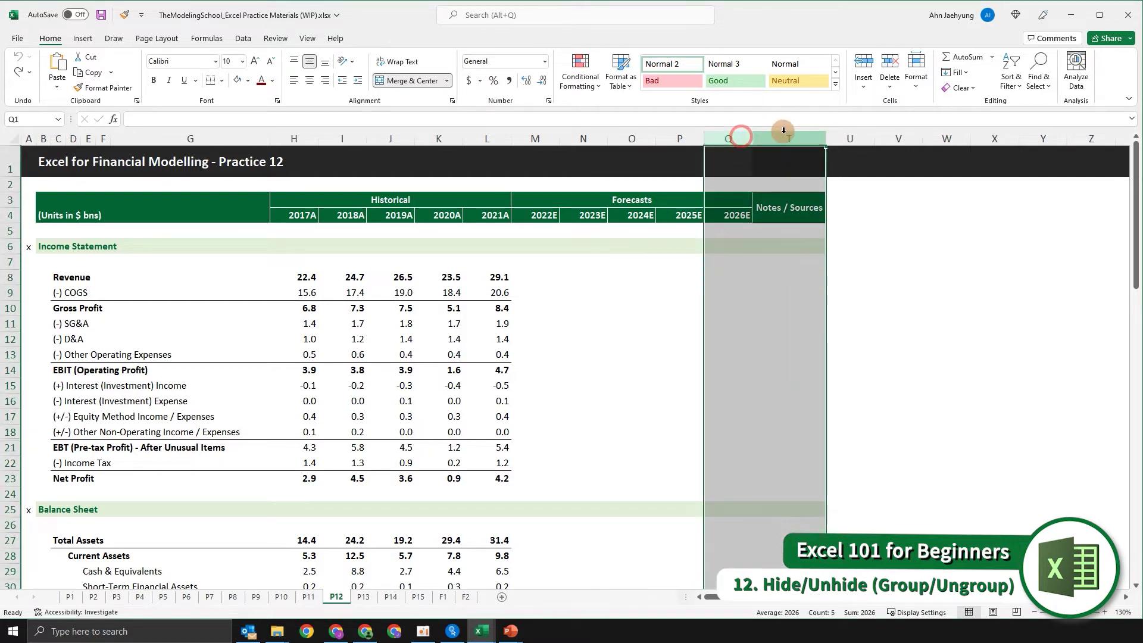
pyautogui.rightClick(783, 130)
pyautogui.click(828, 352)
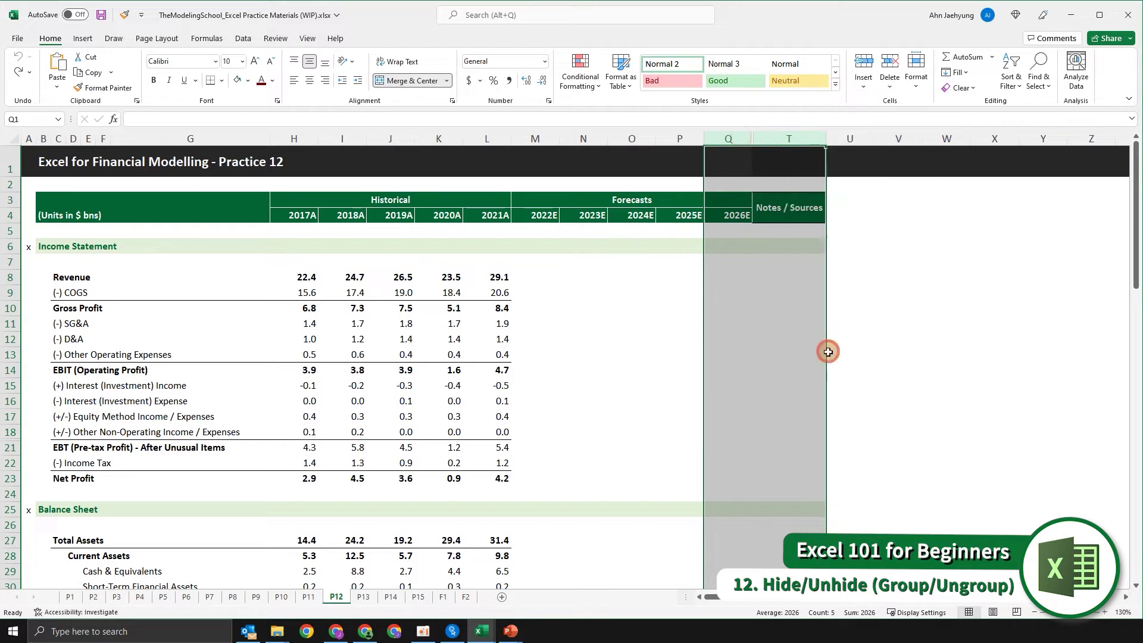
pyautogui.click(312, 295)
# Step: Unhide rows 19 and 20 by selecting the surrounding rows 18 to 21
pyautogui.click(72, 447)
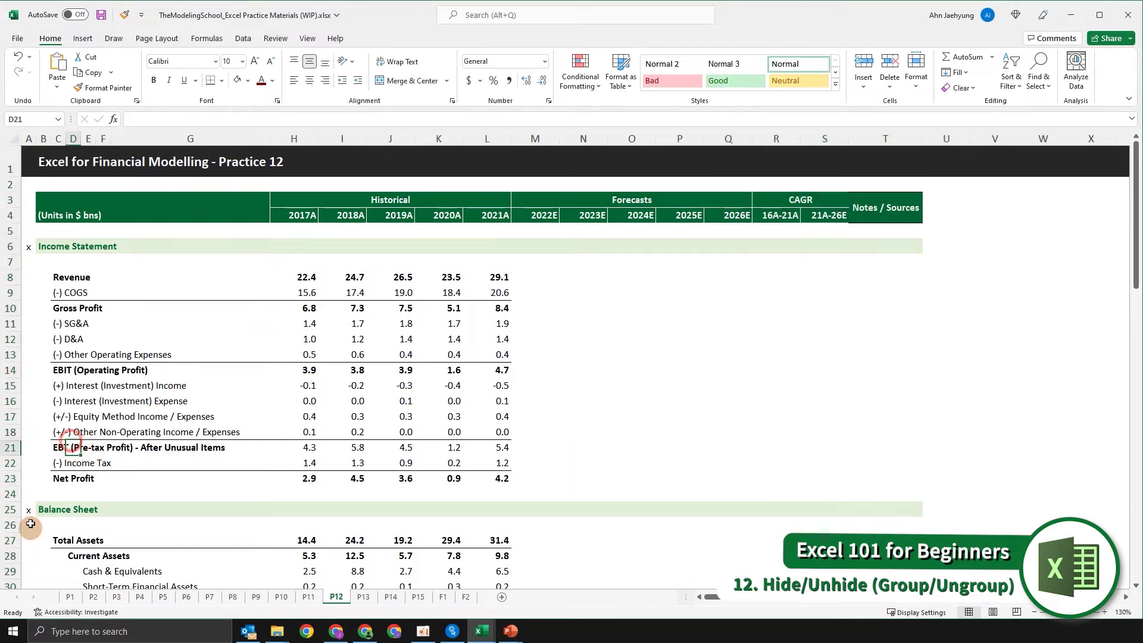
pyautogui.moveTo(10, 432); pyautogui.dragTo(11, 448)
pyautogui.rightClick(11, 451)
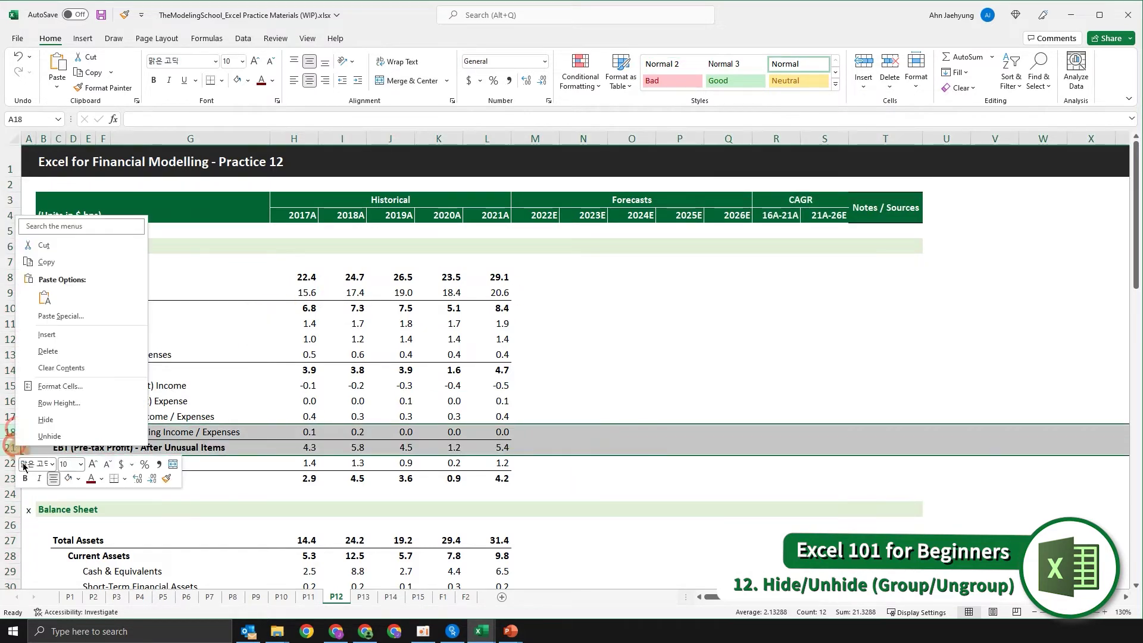
pyautogui.click(50, 437)
pyautogui.click(885, 277)
# Step: Select the entire CAGR columns R and S and group them
pyautogui.click(828, 220)
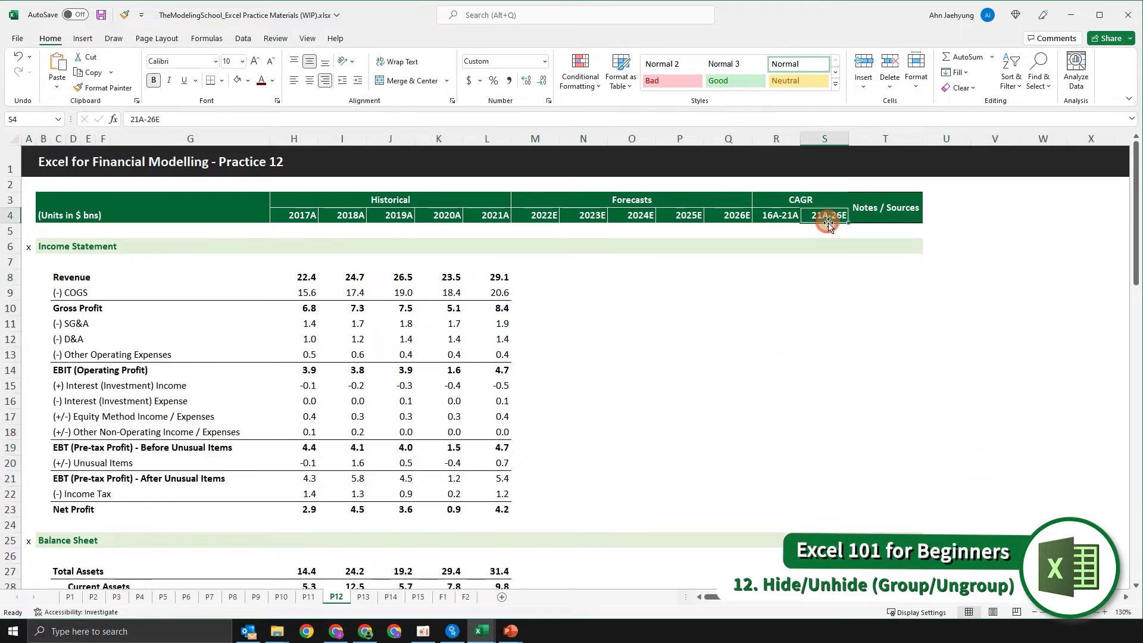
pyautogui.click(825, 244)
pyautogui.press('Left')
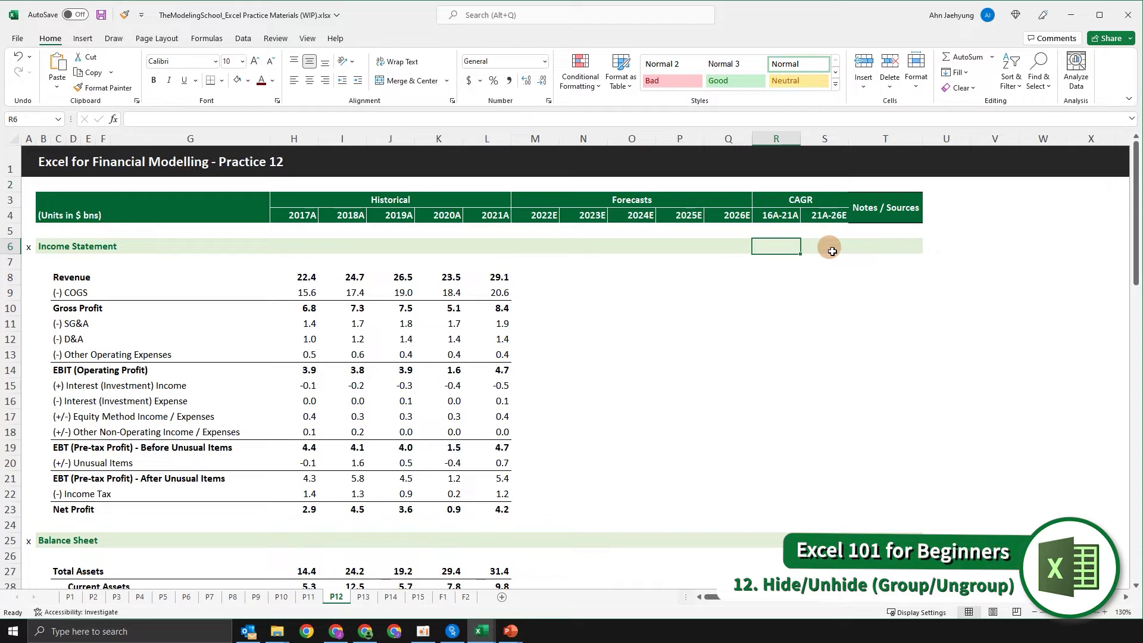
pyautogui.keyDown('shift'); pyautogui.click(832, 251); pyautogui.keyUp('shift')
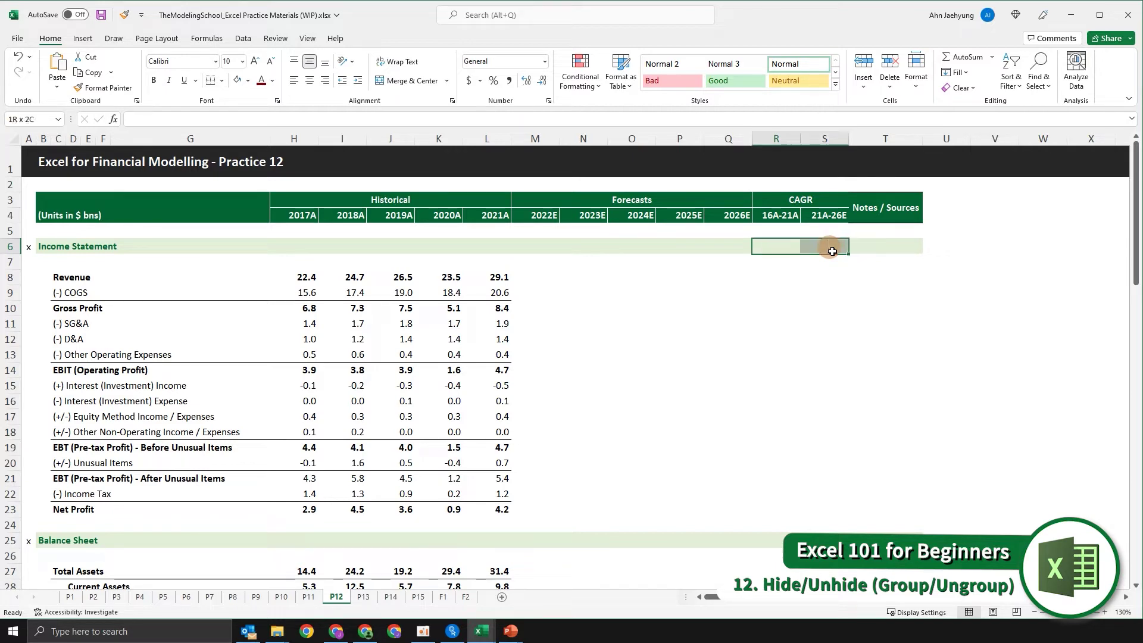
pyautogui.hotkey('ctrl', 'space')
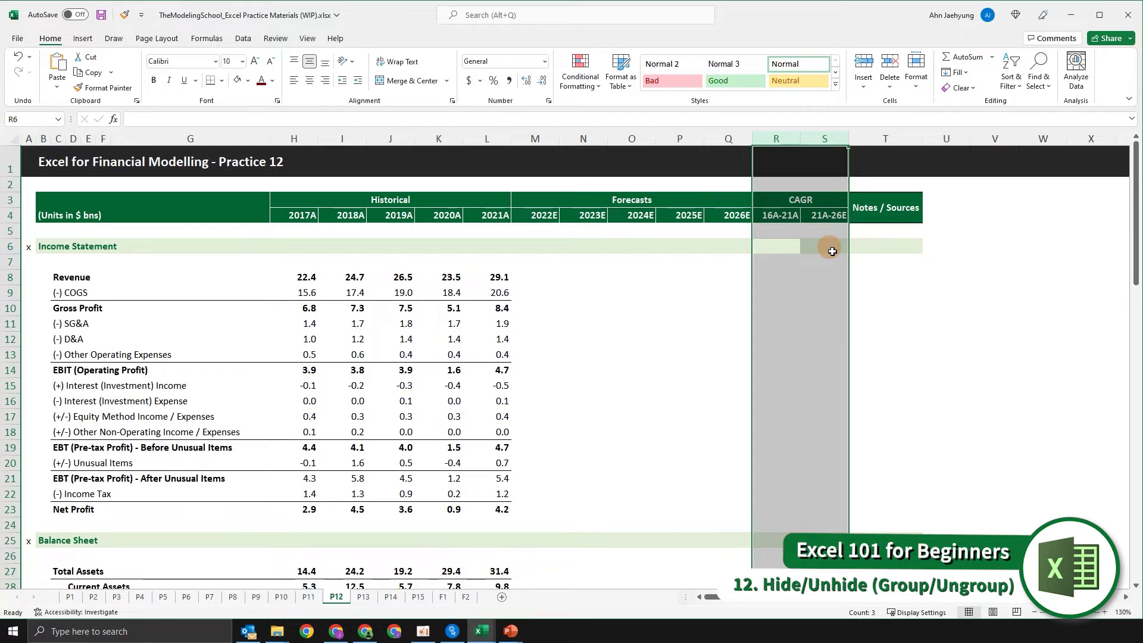
pyautogui.hotkey('shift', 'alt', 'Right')
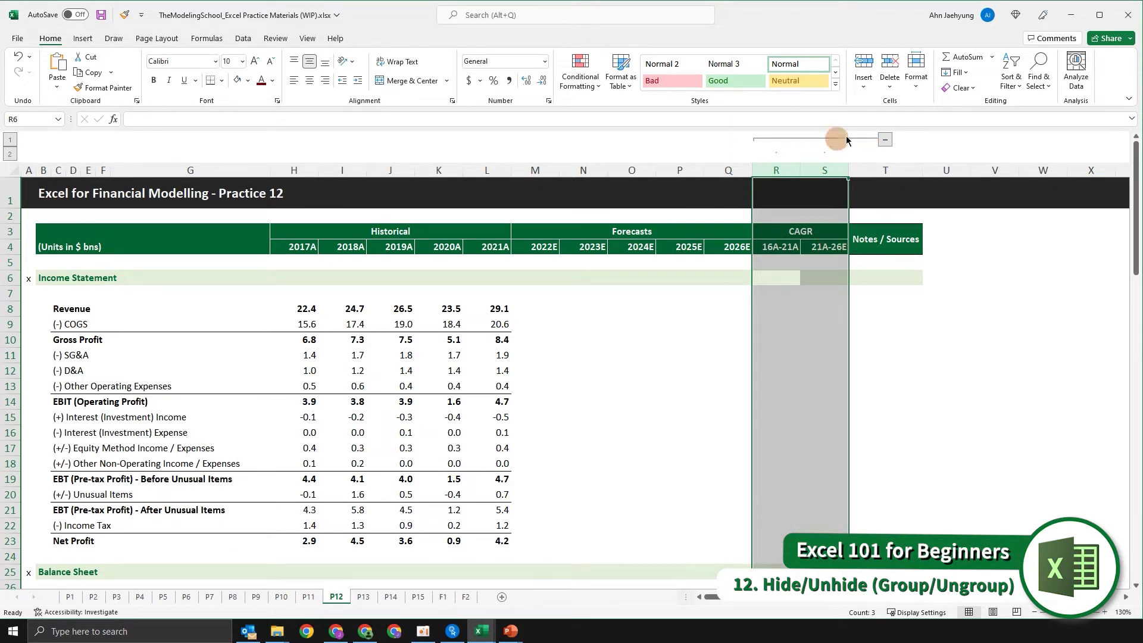
# Step: Collapse and expand the grouped CAGR columns several times, leaving the group collapsed
pyautogui.click(886, 142)
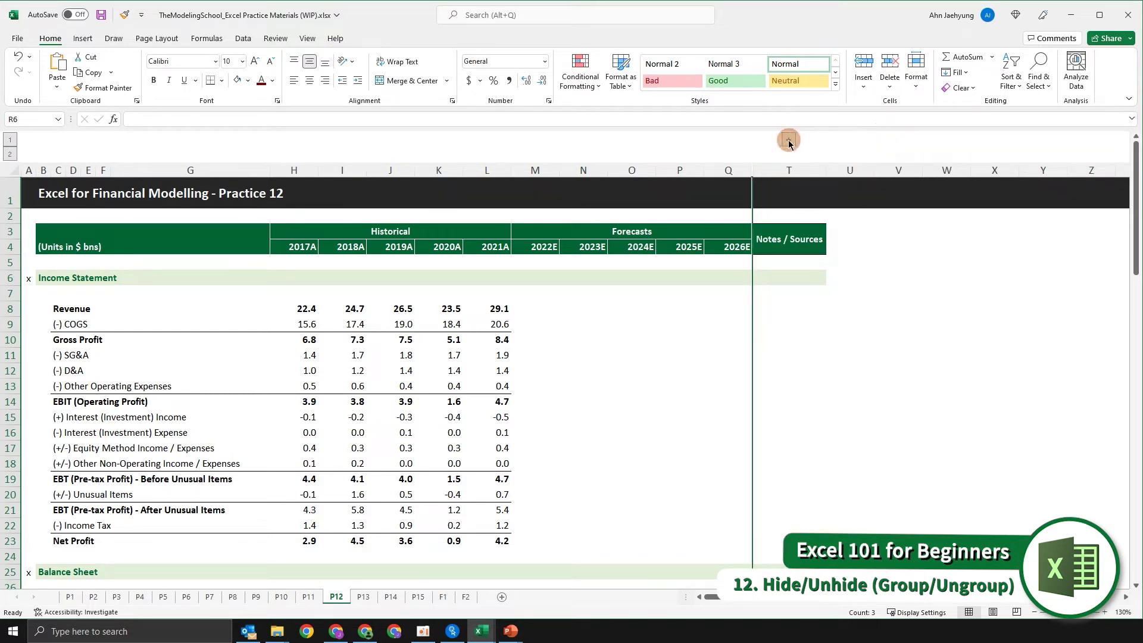
pyautogui.click(788, 142)
pyautogui.click(887, 141)
pyautogui.click(789, 141)
pyautogui.click(885, 141)
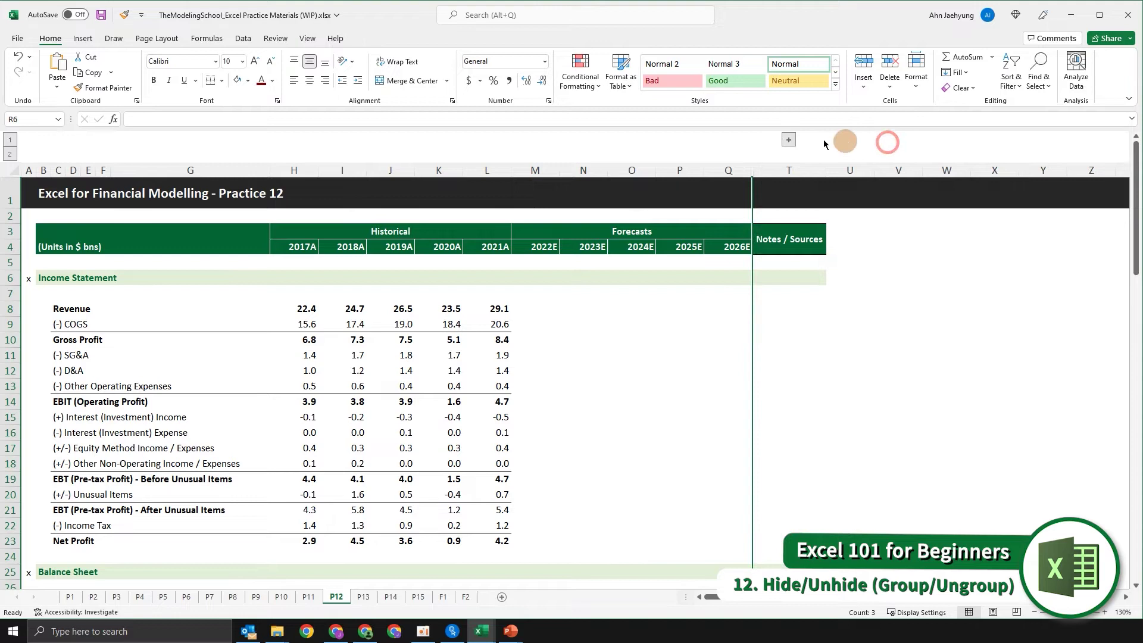
pyautogui.click(790, 141)
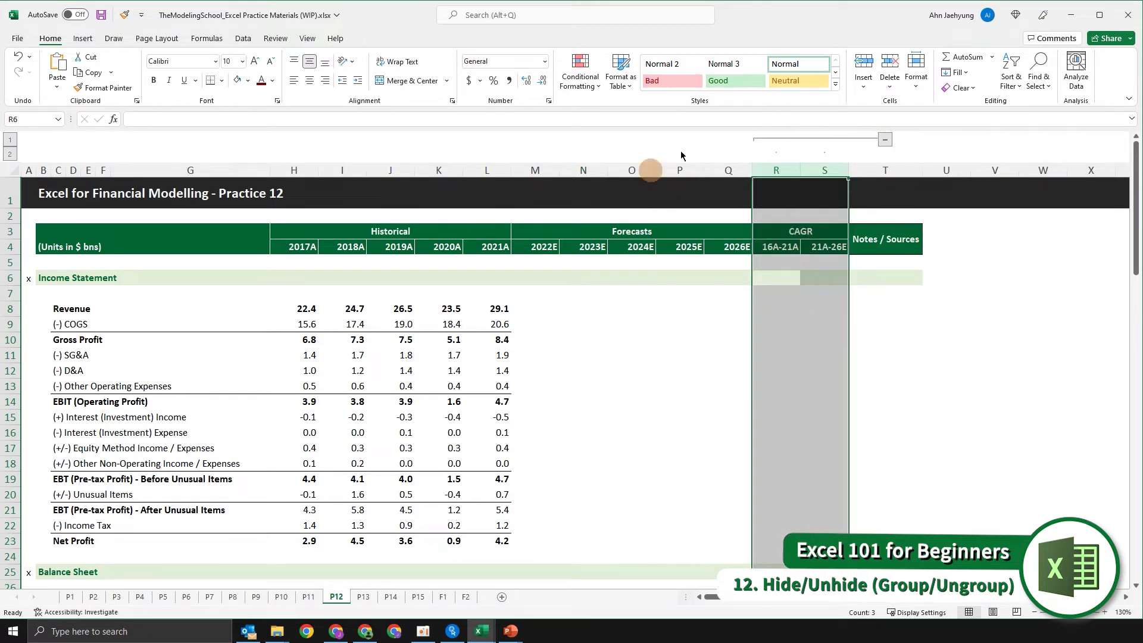
pyautogui.click(885, 140)
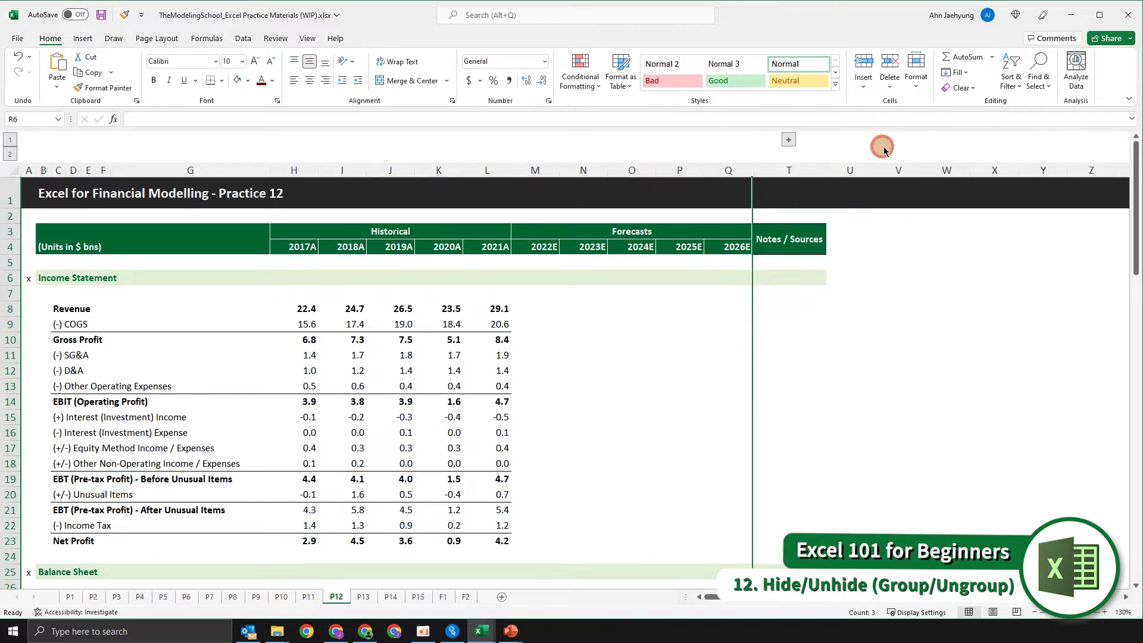
pyautogui.click(790, 141)
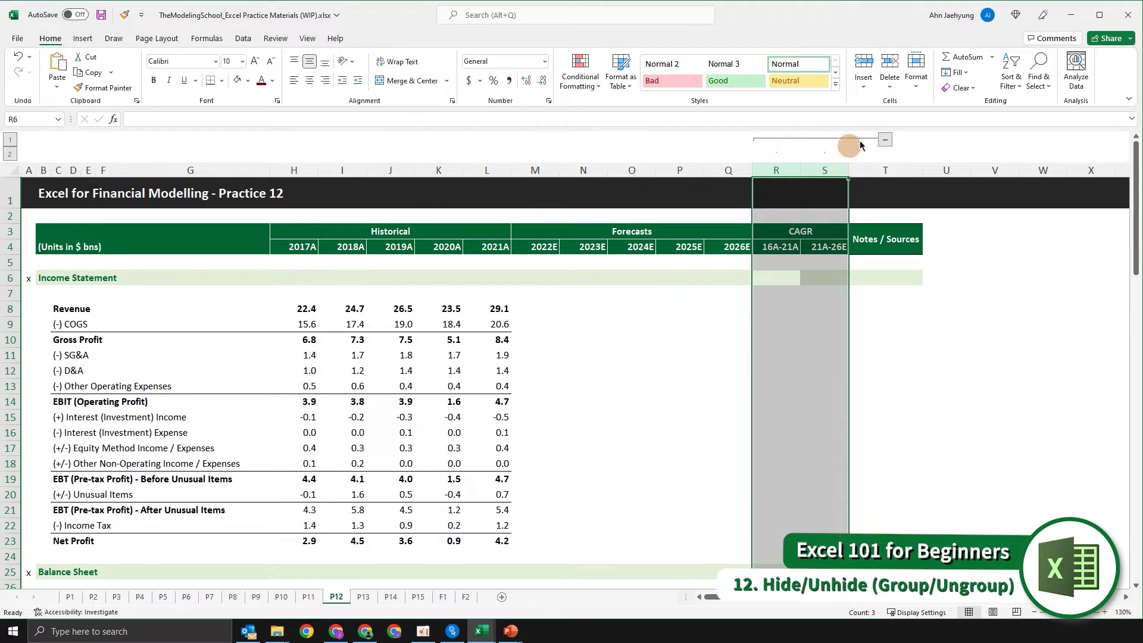
pyautogui.click(885, 143)
pyautogui.click(797, 141)
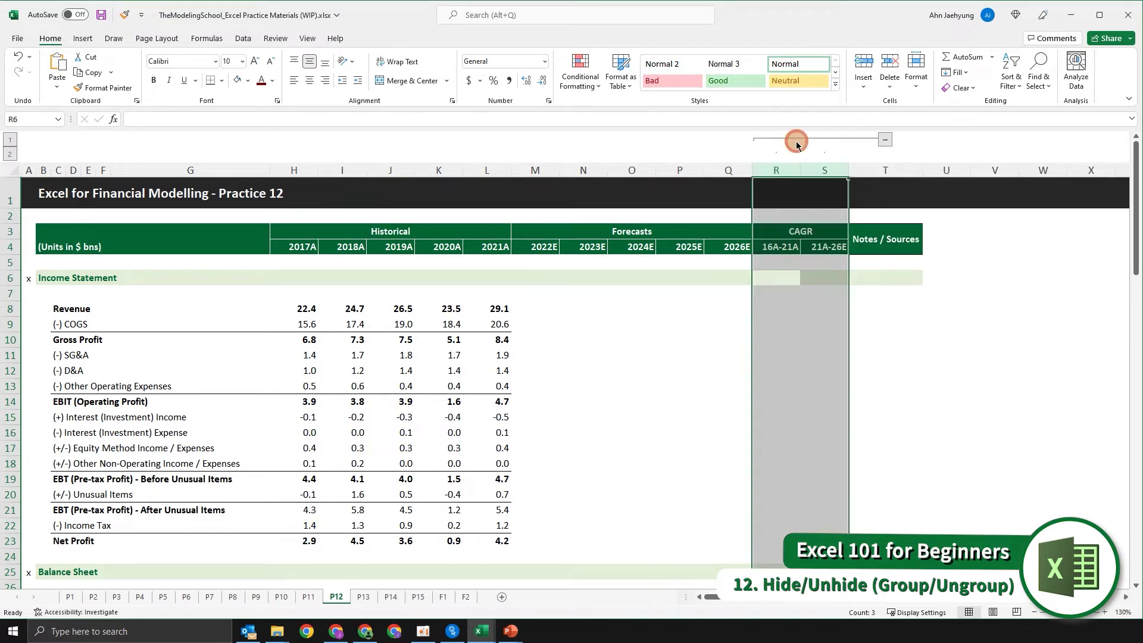
pyautogui.click(885, 140)
pyautogui.click(801, 171)
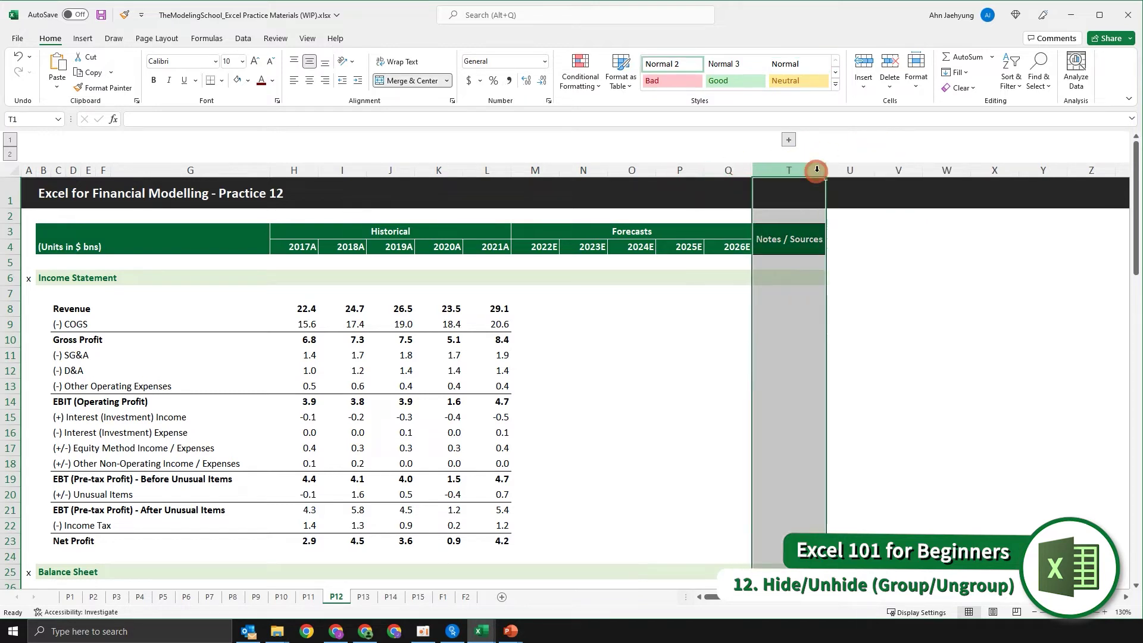
pyautogui.click(790, 142)
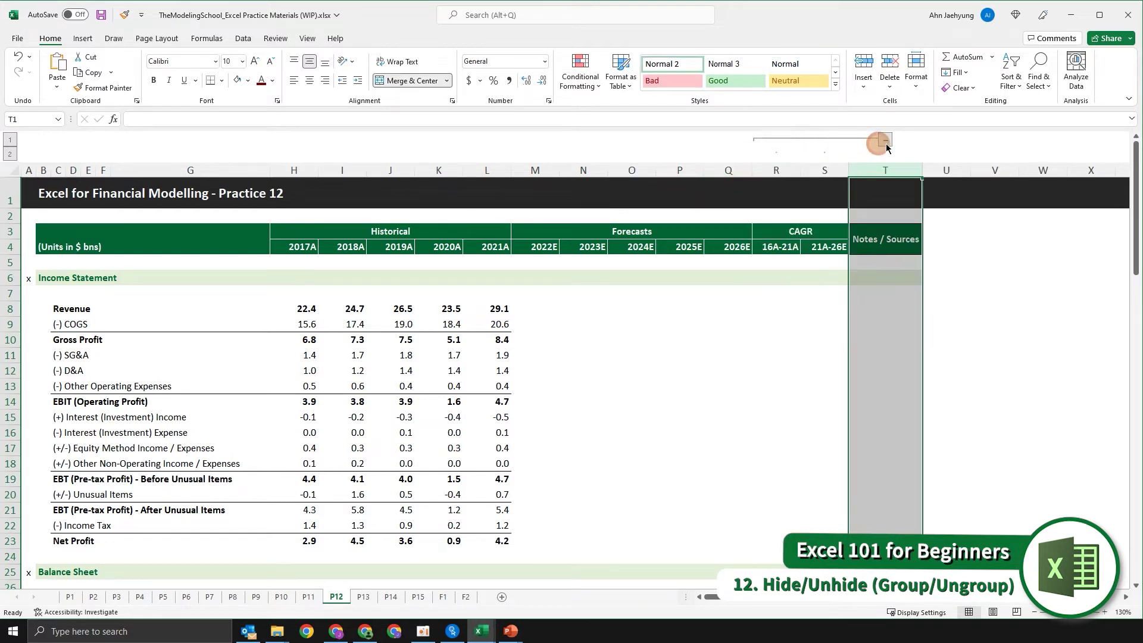
pyautogui.click(879, 143)
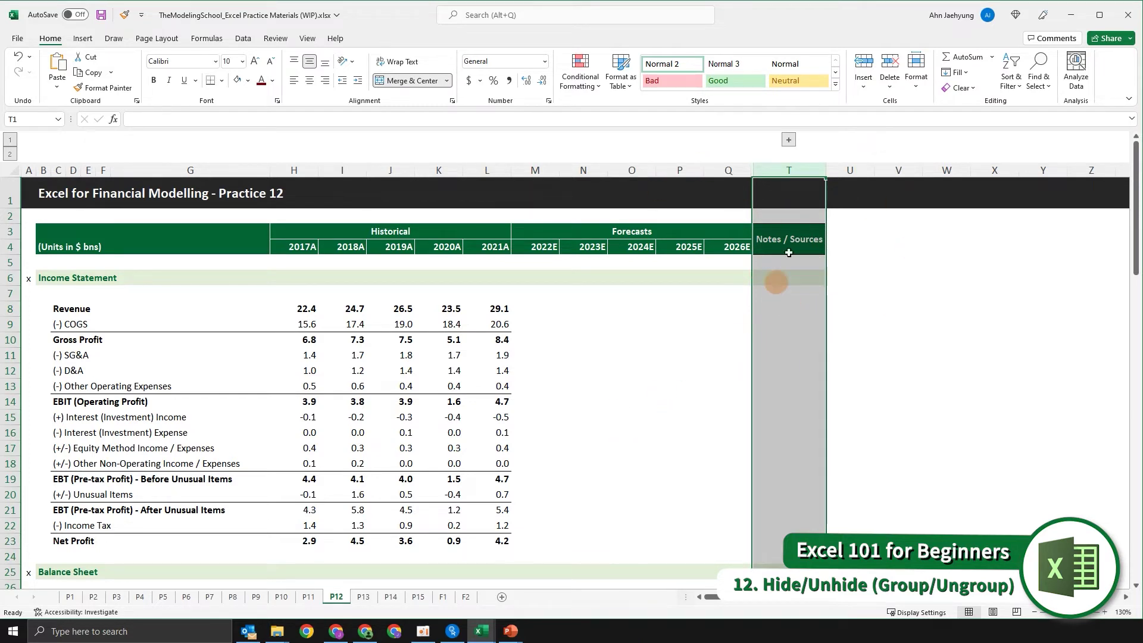
# Step: Select the entire rows 19 and 20, EBT before unusual items and Unusual Items, and group them
pyautogui.click(255, 492)
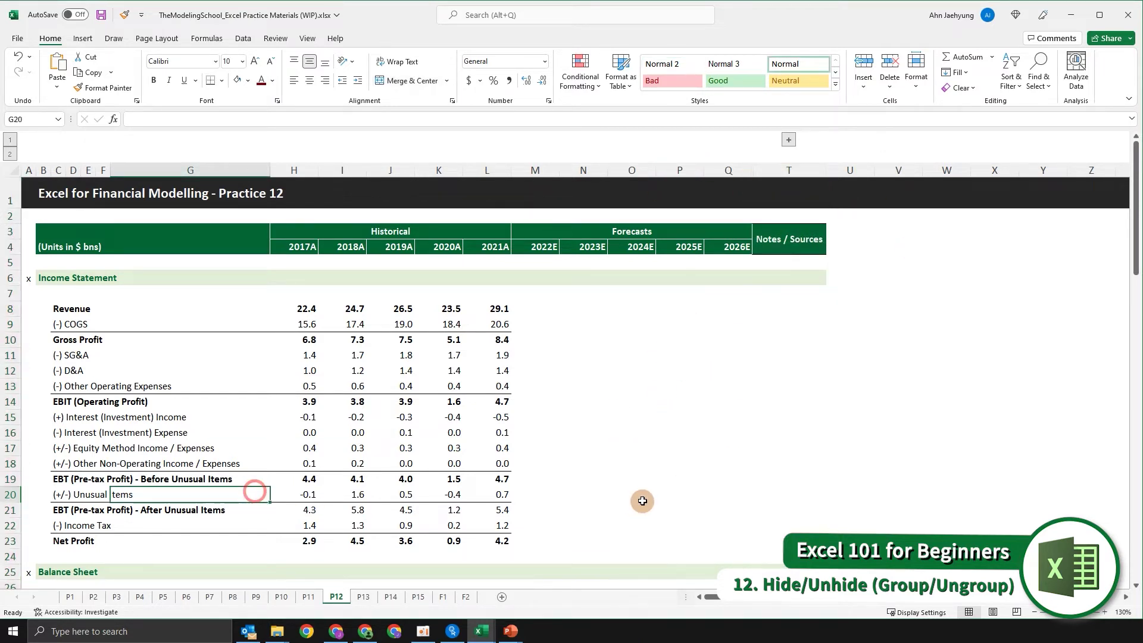
pyautogui.press('Left')
pyautogui.press('Left')
pyautogui.press('Left')
pyautogui.press('Left')
pyautogui.hotkey('shift', 'Up')
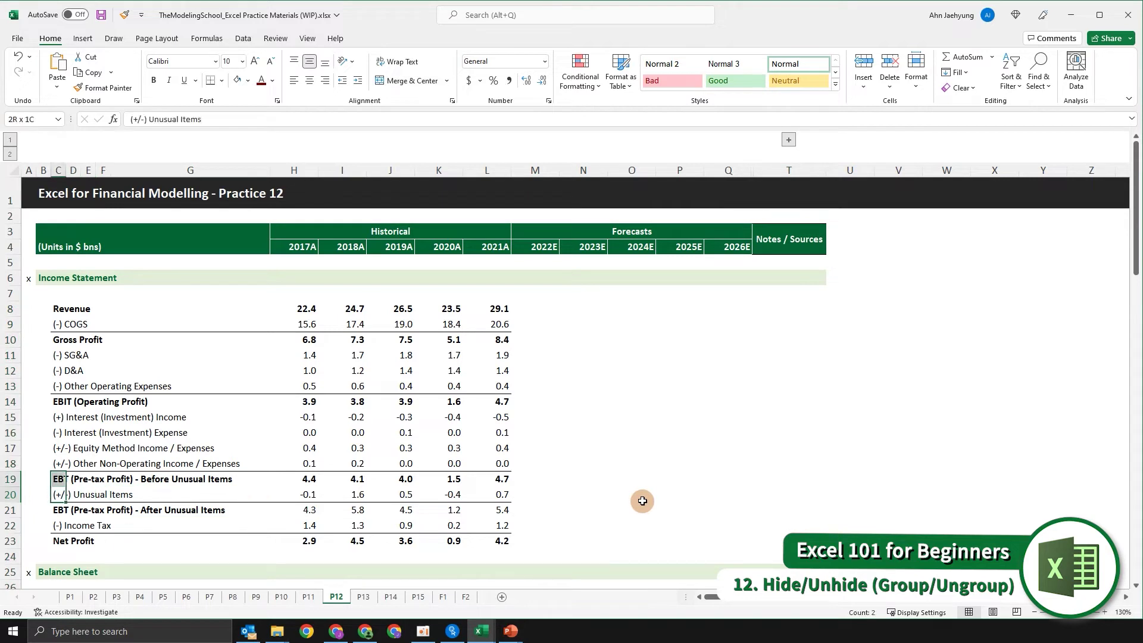
pyautogui.hotkey('shift', 'space')
pyautogui.press('Up')
pyautogui.press('Down')
pyautogui.hotkey('shift', 'Up')
pyautogui.hotkey('shift', 'space')
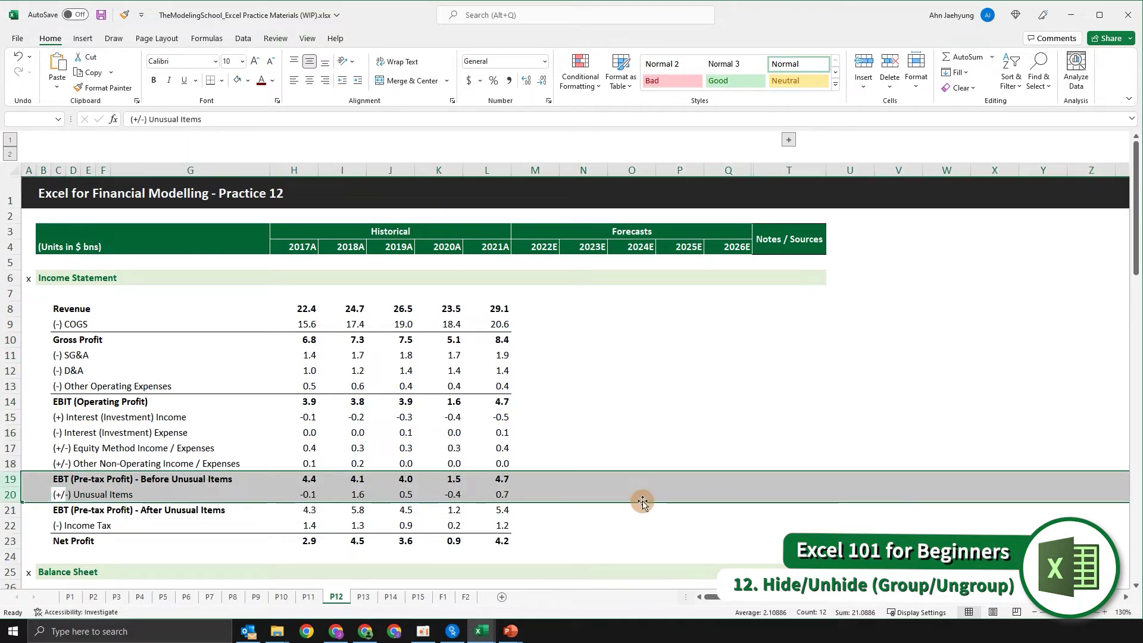
pyautogui.hotkey('shift', 'alt', 'Right')
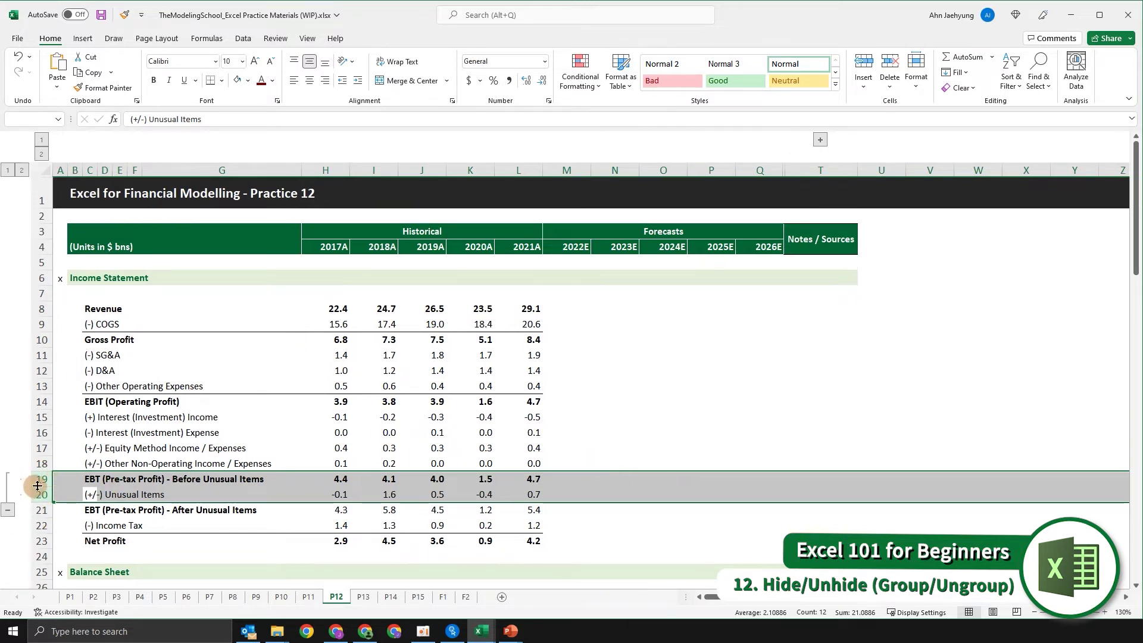
# Step: Collapse and expand the grouped rows 19 and 20 twice, leaving the group expanded
pyautogui.click(8, 510)
pyautogui.click(8, 478)
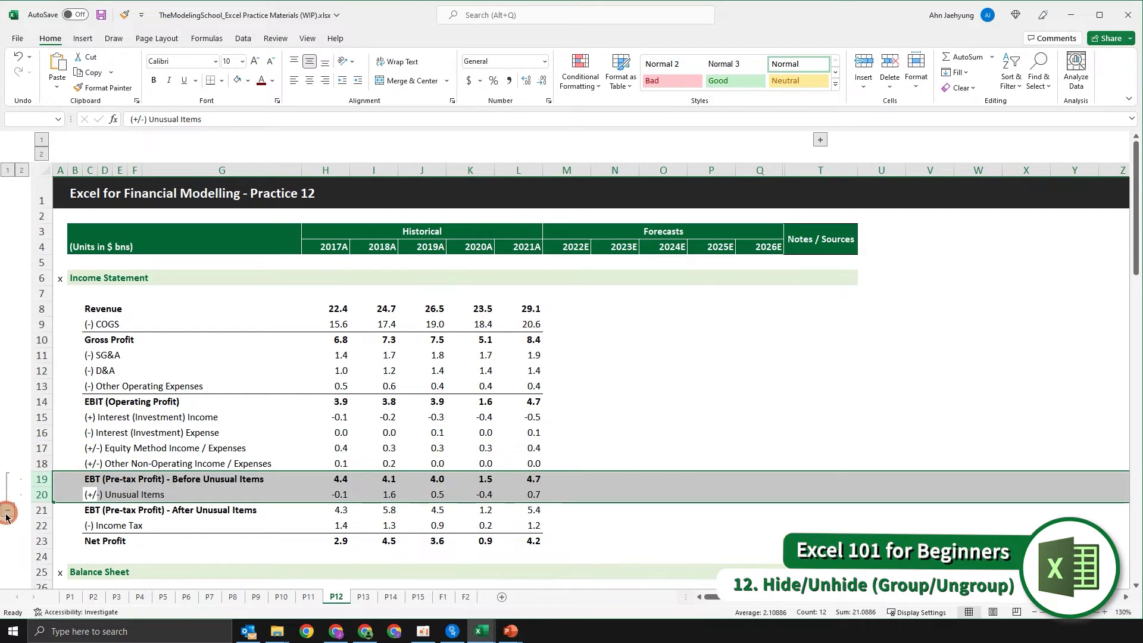
pyautogui.click(8, 509)
pyautogui.click(7, 478)
pyautogui.click(129, 499)
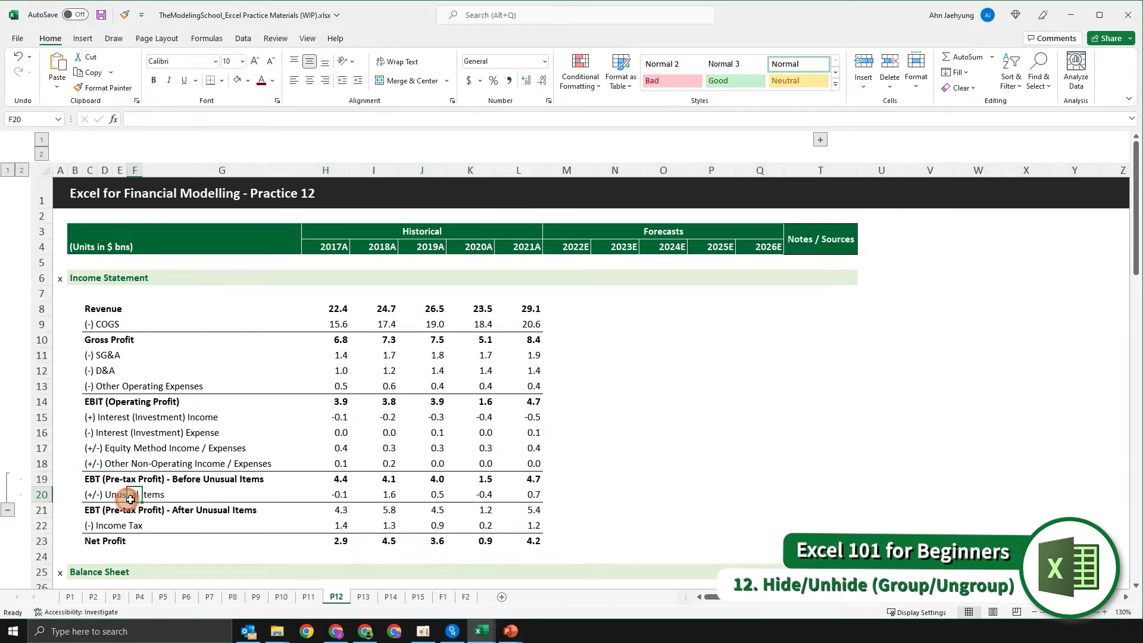
pyautogui.press('Up')
pyautogui.press('Up')
pyautogui.press('Up')
pyautogui.press('Left')
pyautogui.press('Left')
pyautogui.press('Down')
pyautogui.press('Down')
pyautogui.press('Left')
pyautogui.press('Left')
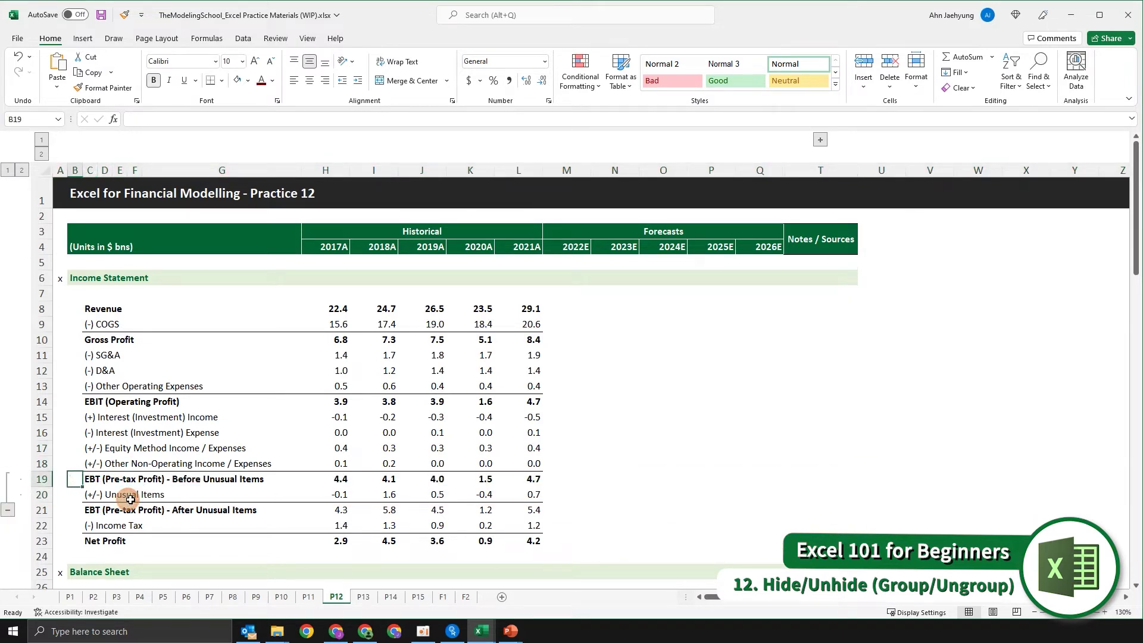
pyautogui.press('Down')
pyautogui.press('Up')
pyautogui.press('Down')
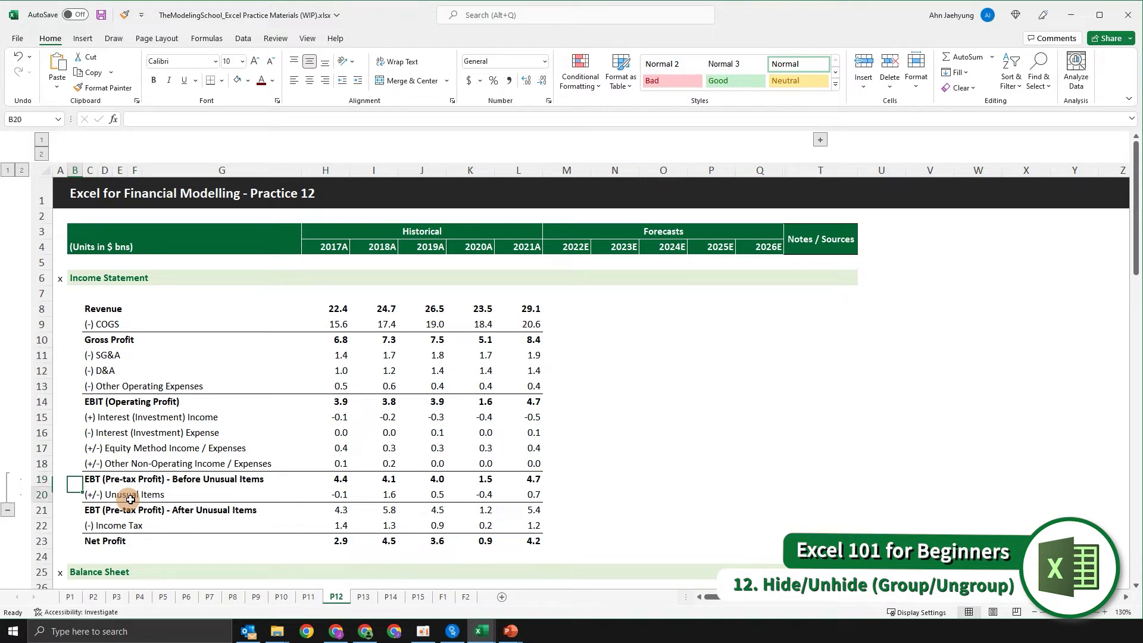
# Step: Select the entire Unusual Items row 20 and ungroup it, keeping only row 19 grouped
pyautogui.hotkey('shift', 'space')
pyautogui.press('Up')
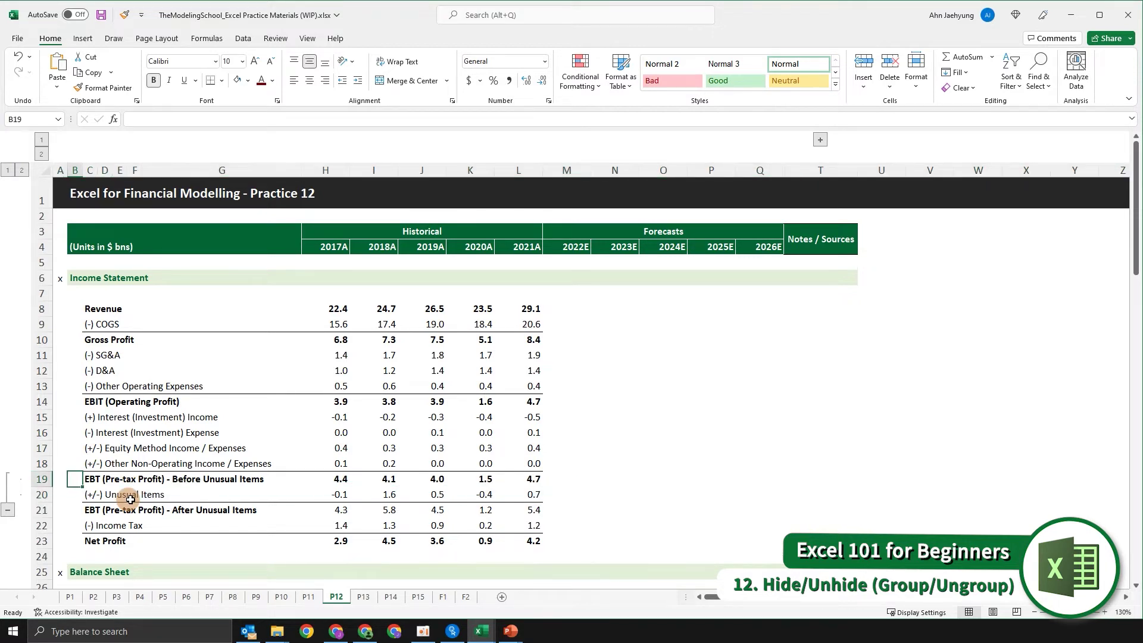
pyautogui.press('Down')
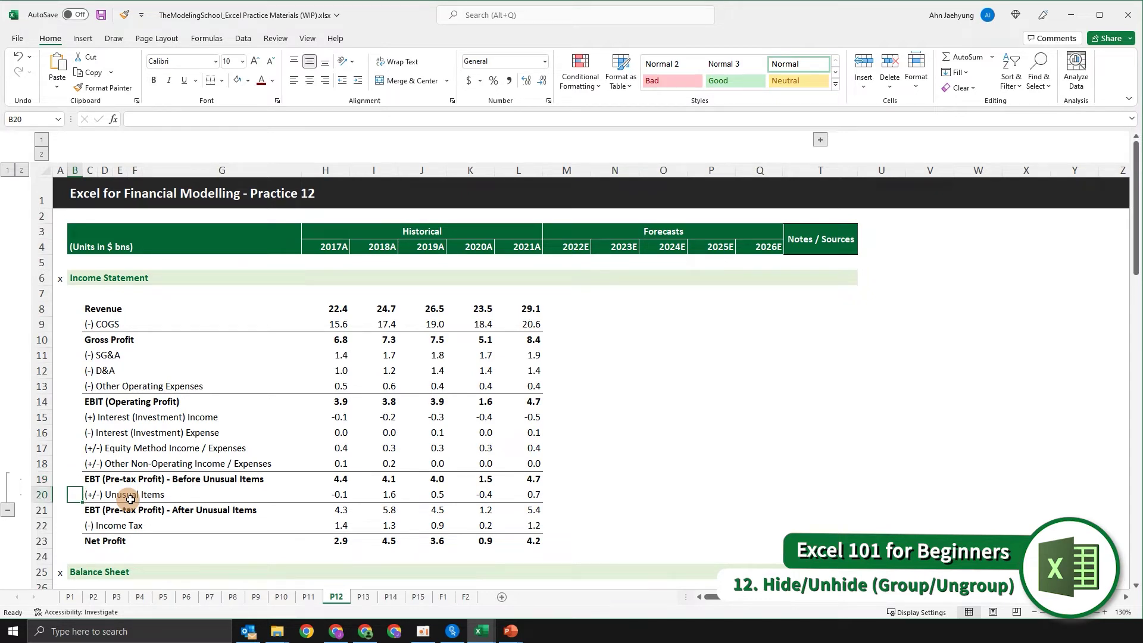
pyautogui.hotkey('shift', 'space')
pyautogui.press('Up')
pyautogui.press('Down')
pyautogui.hotkey('shift', 'space')
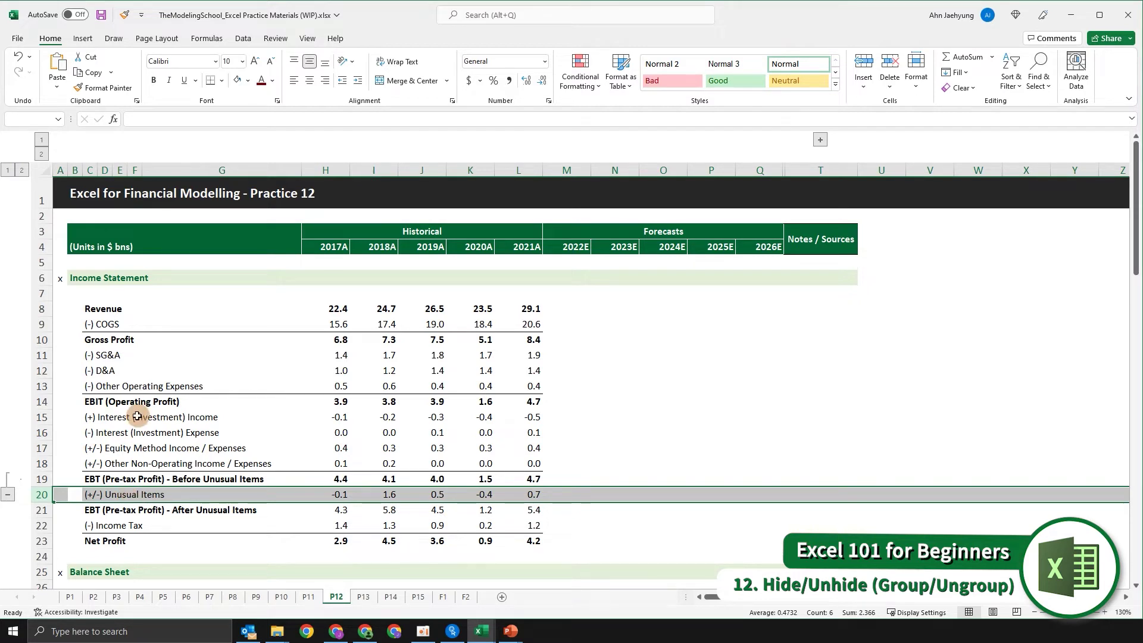
# Step: Collapse and expand the group holding only row 19 twice, and put row 20 back into the group
pyautogui.click(7, 495)
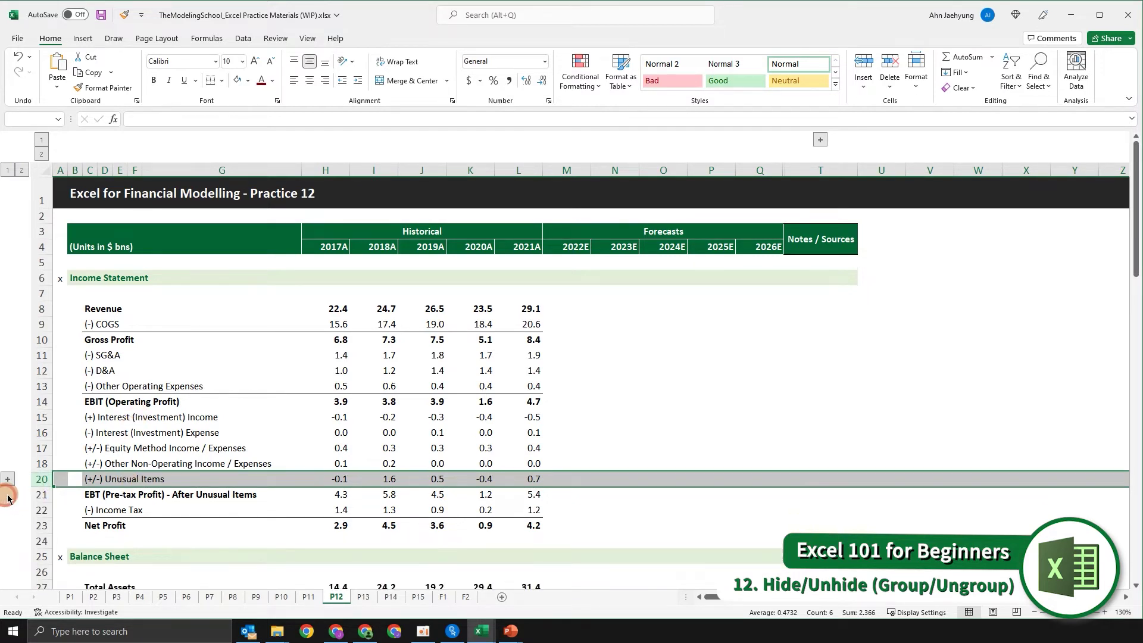
pyautogui.click(7, 480)
pyautogui.click(8, 497)
pyautogui.click(10, 484)
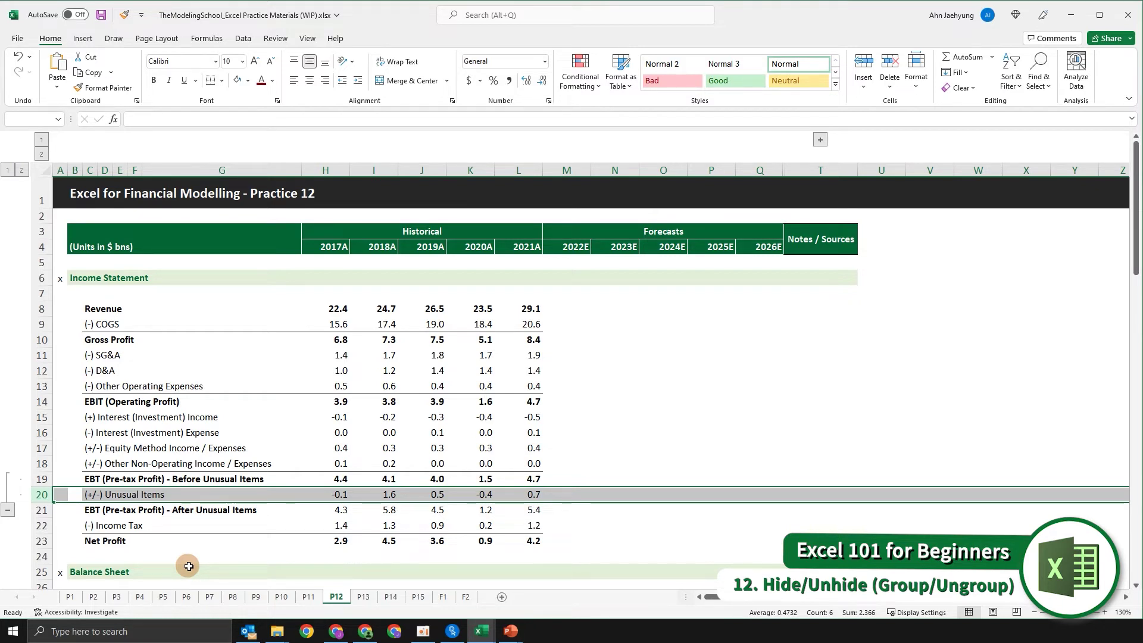
# Step: Expand the grouped CAGR columns R and S
pyautogui.click(712, 420)
pyautogui.click(776, 356)
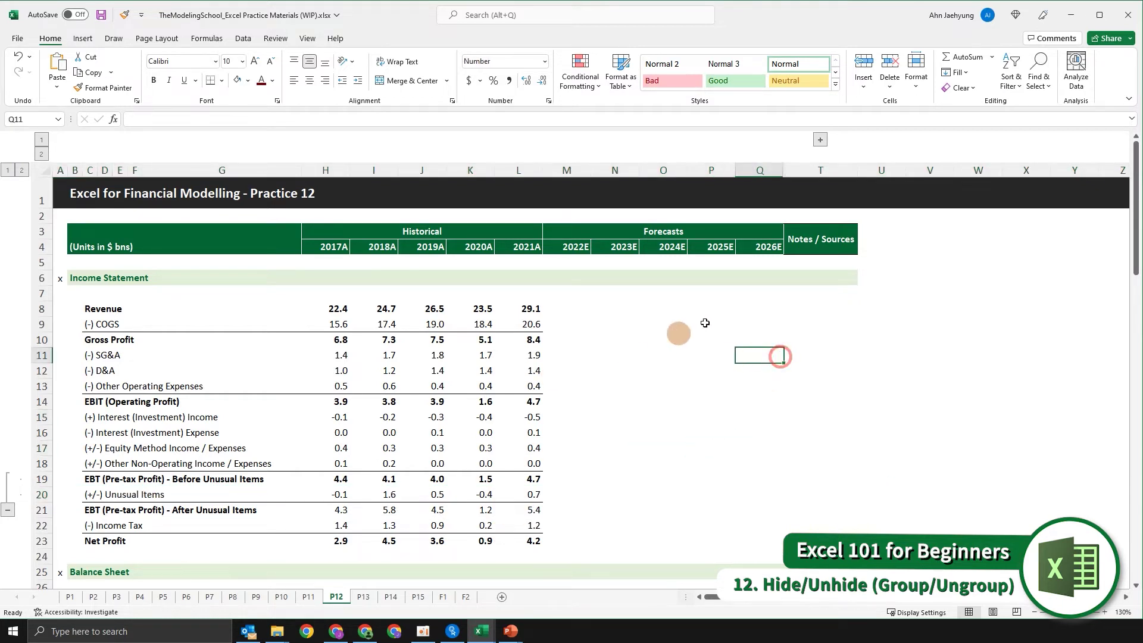
pyautogui.click(821, 278)
pyautogui.click(827, 339)
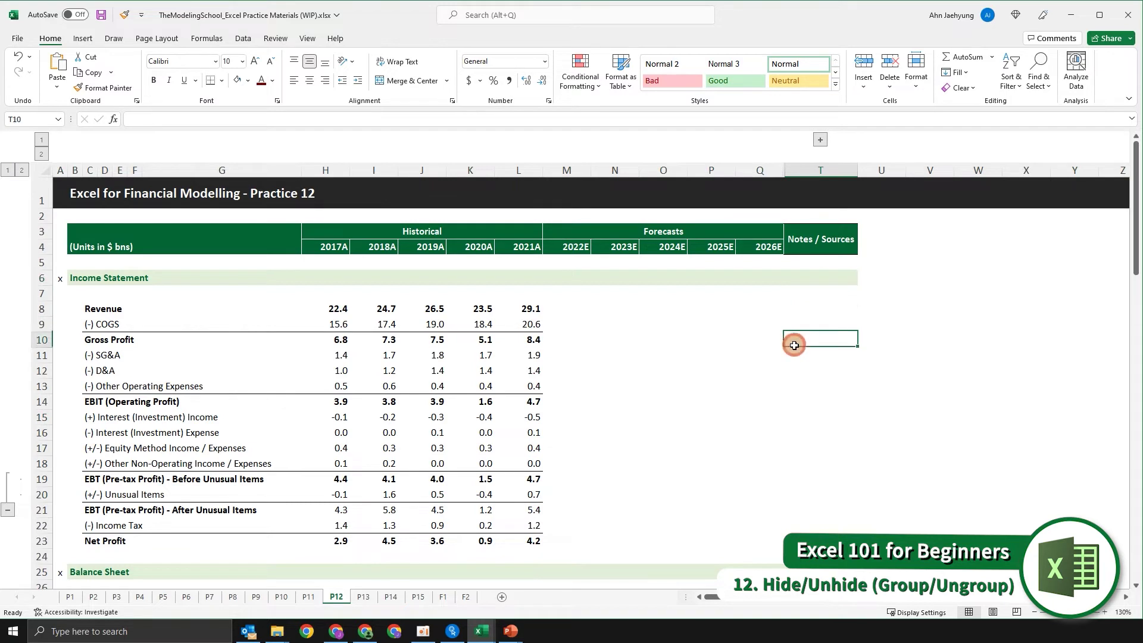
pyautogui.click(821, 141)
pyautogui.click(709, 320)
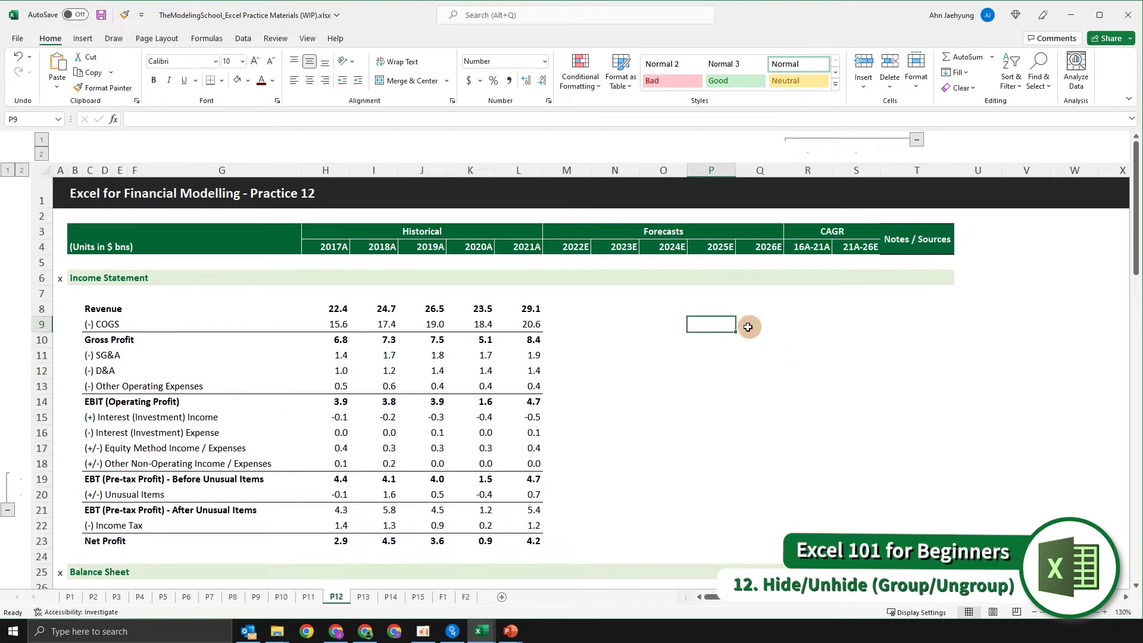
pyautogui.click(886, 317)
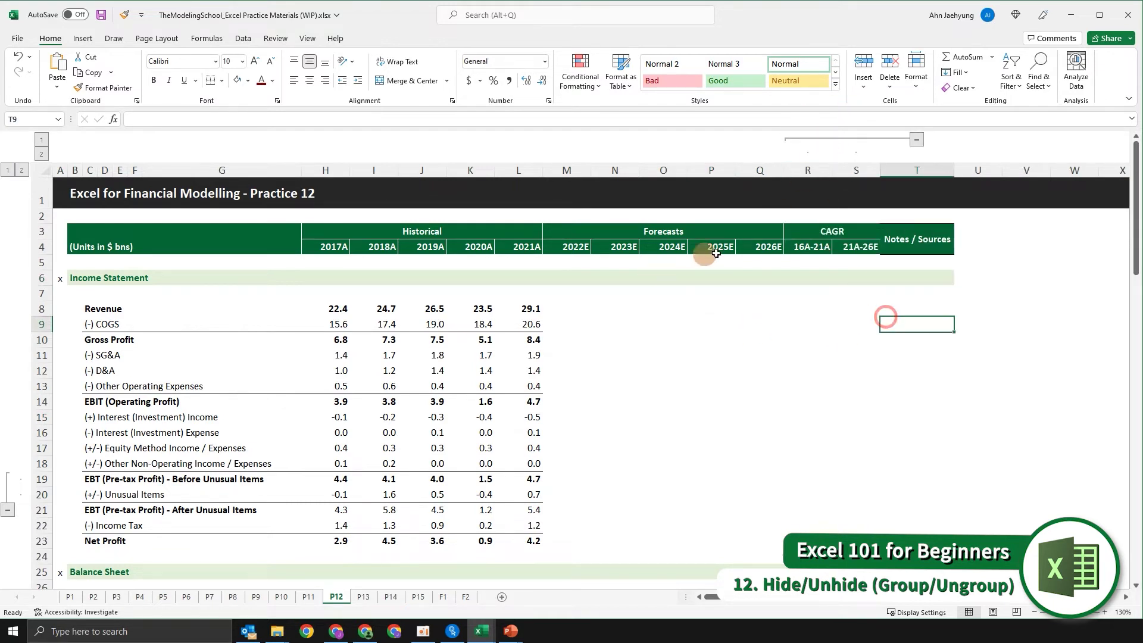
pyautogui.click(813, 305)
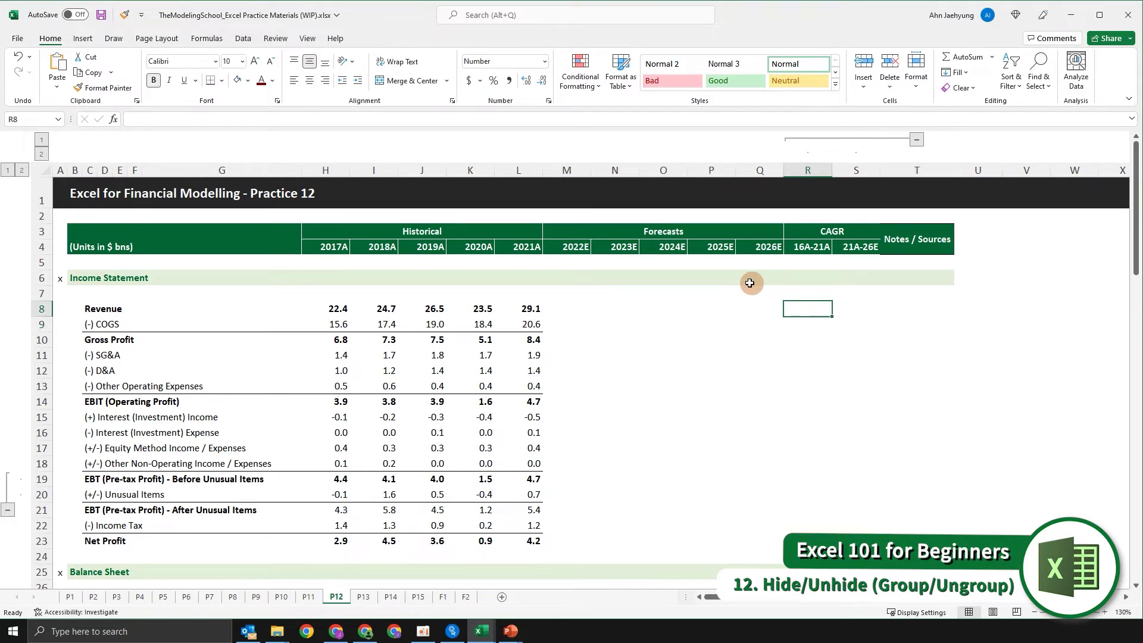
pyautogui.press('Left')
pyautogui.press('Right')
pyautogui.press('Right')
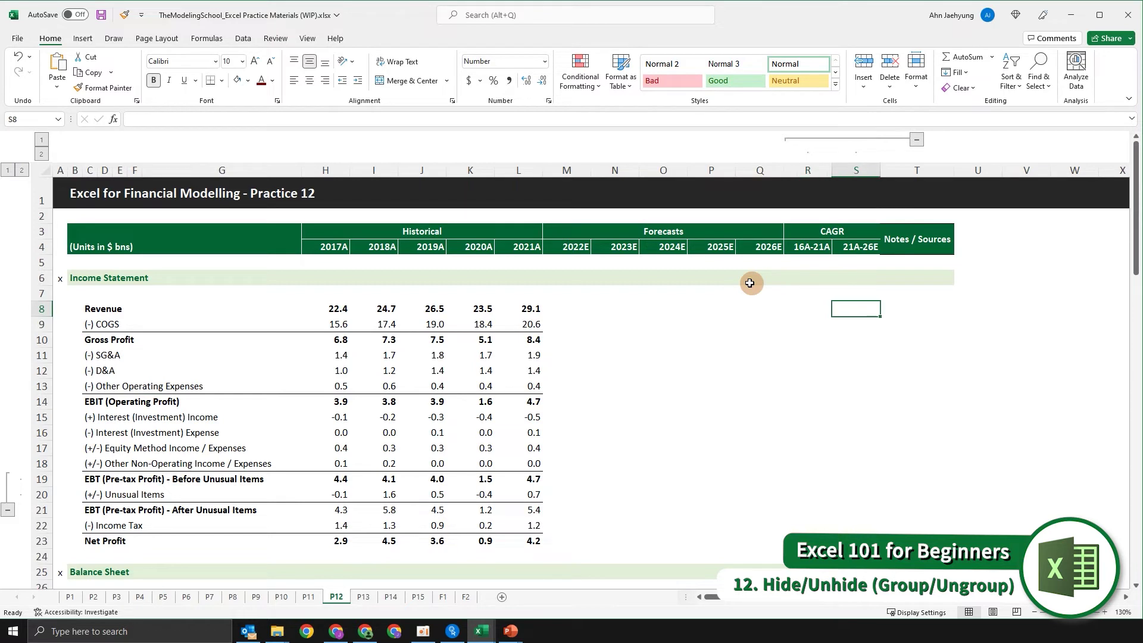
pyautogui.press('Left')
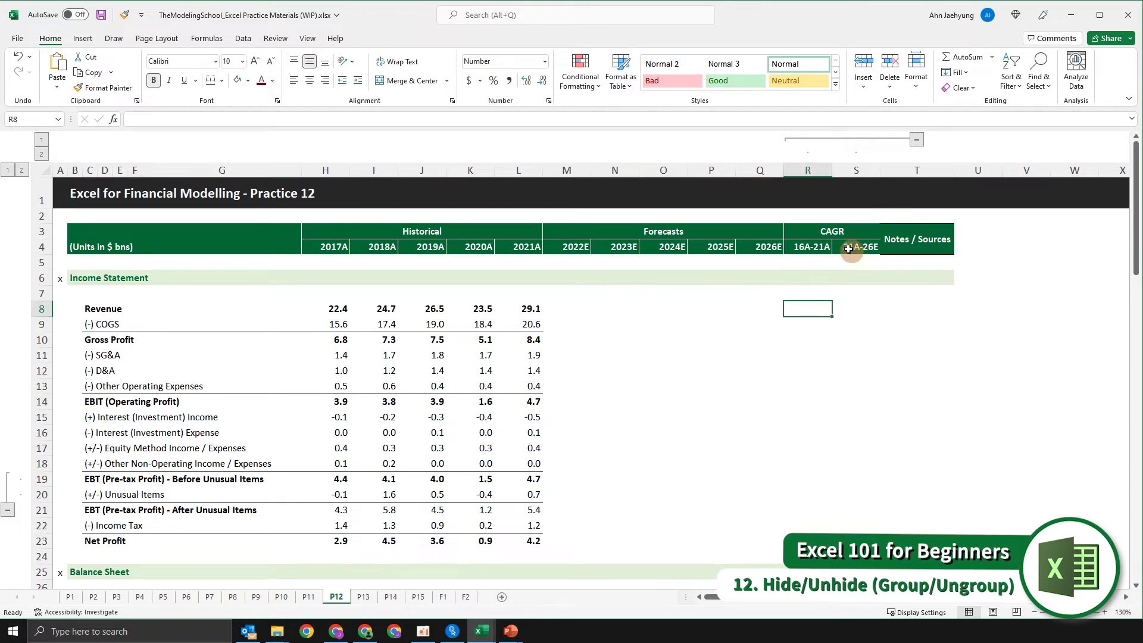
# Step: Select the entire 16A-21A column R and group it as a nested level inside the CAGR group
pyautogui.moveTo(811, 242); pyautogui.dragTo(807, 481)
pyautogui.click(848, 274)
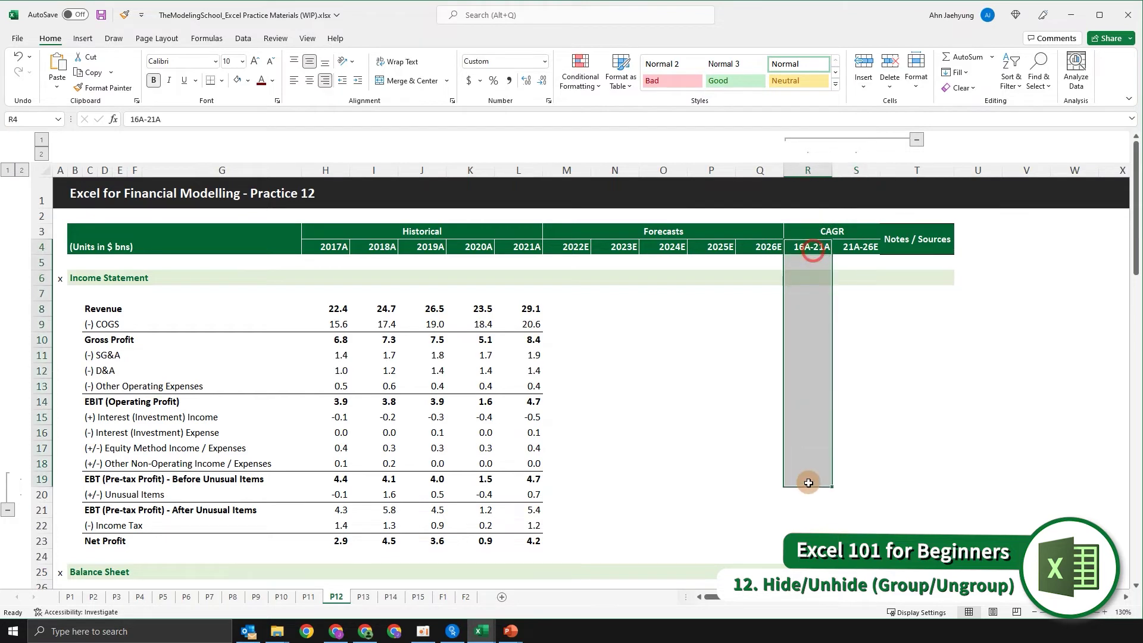
pyautogui.click(809, 480)
pyautogui.click(818, 341)
pyautogui.click(826, 285)
pyautogui.hotkey('ctrl', 'space')
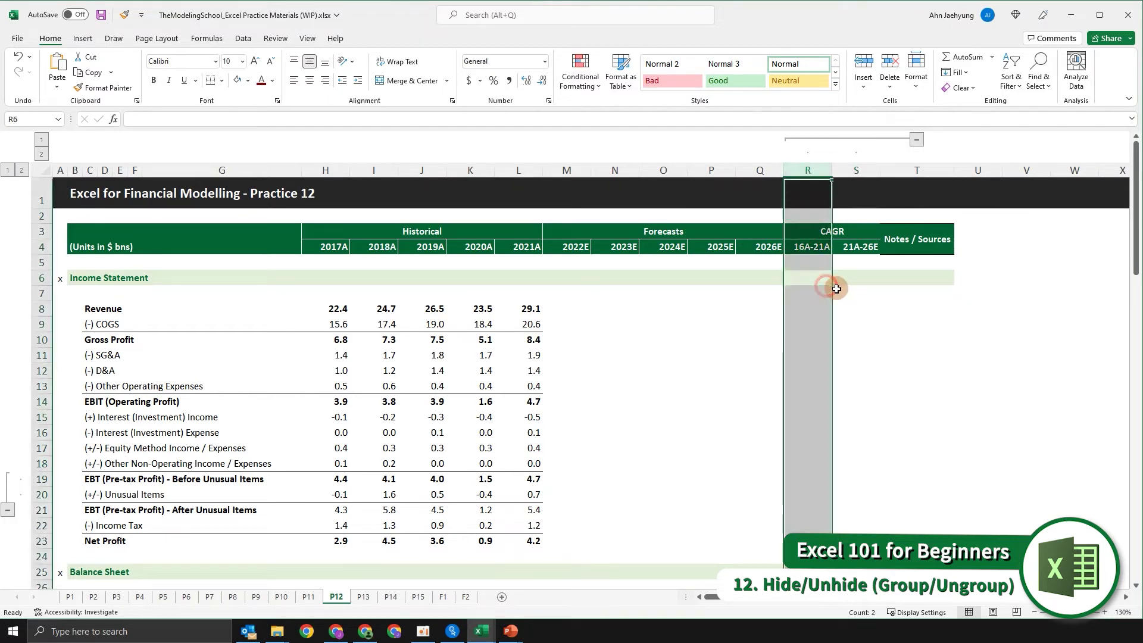
pyautogui.press('Down')
pyautogui.press('Up')
pyautogui.hotkey('ctrl', 'space')
pyautogui.hotkey('shift', 'alt', 'Right')
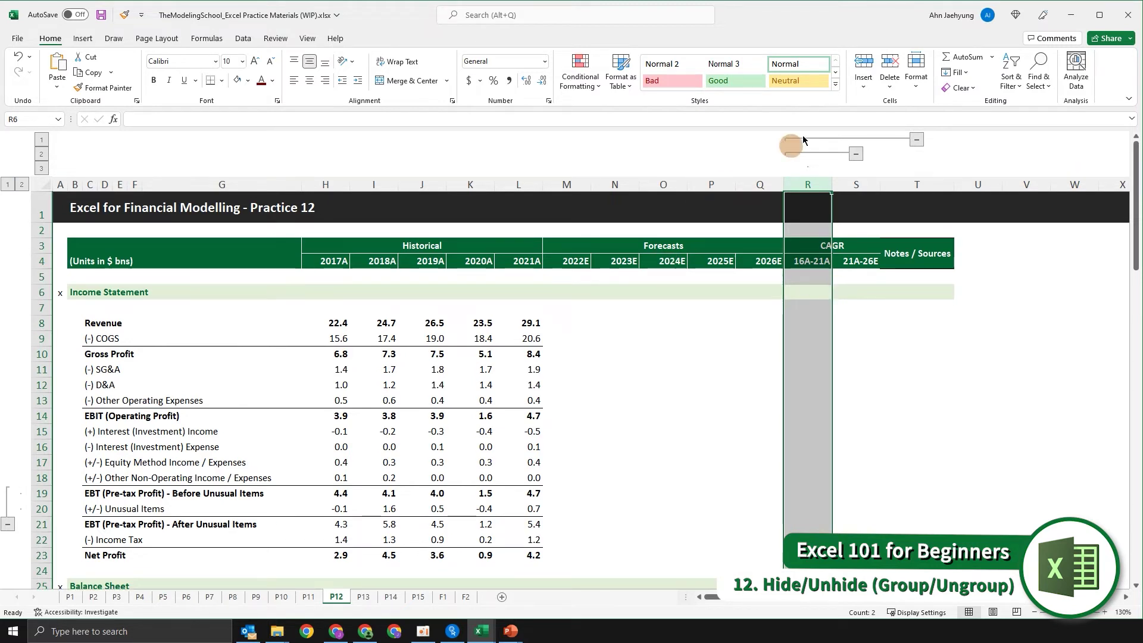
# Step: Collapse and expand the nested column R group and the outer CAGR group, leaving both expanded
pyautogui.click(855, 154)
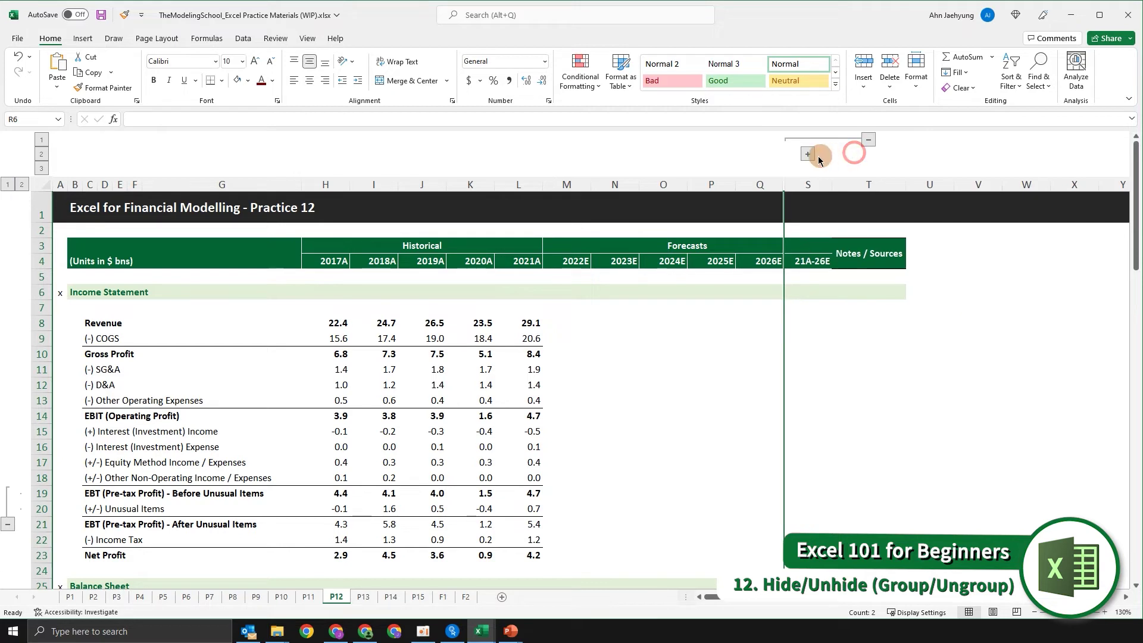
pyautogui.click(811, 155)
pyautogui.click(855, 155)
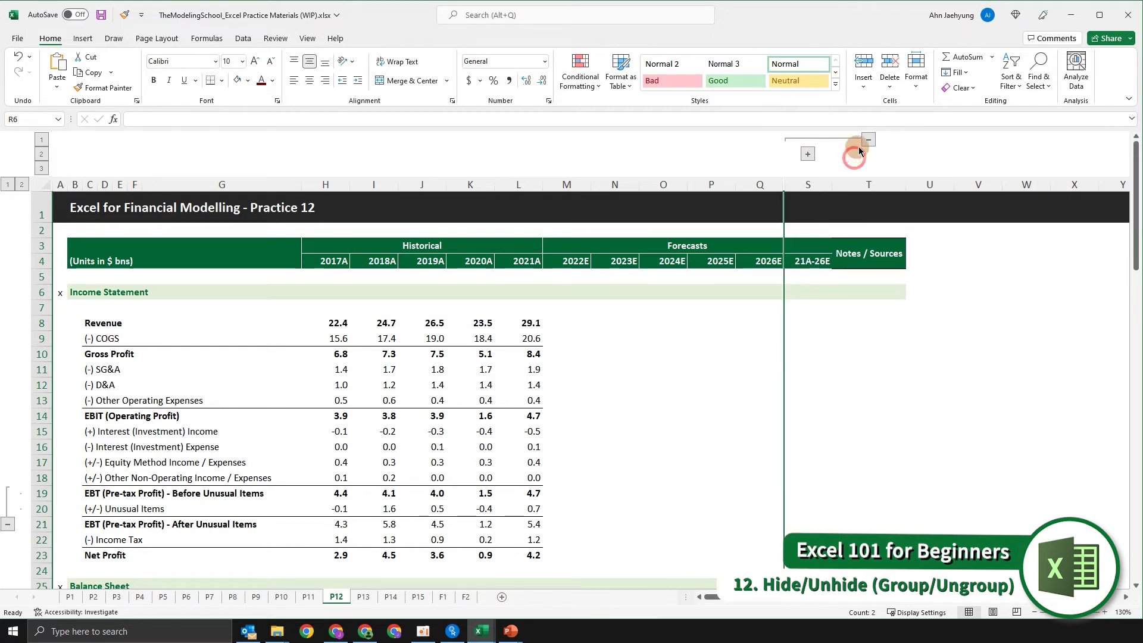
pyautogui.click(866, 142)
pyautogui.click(826, 146)
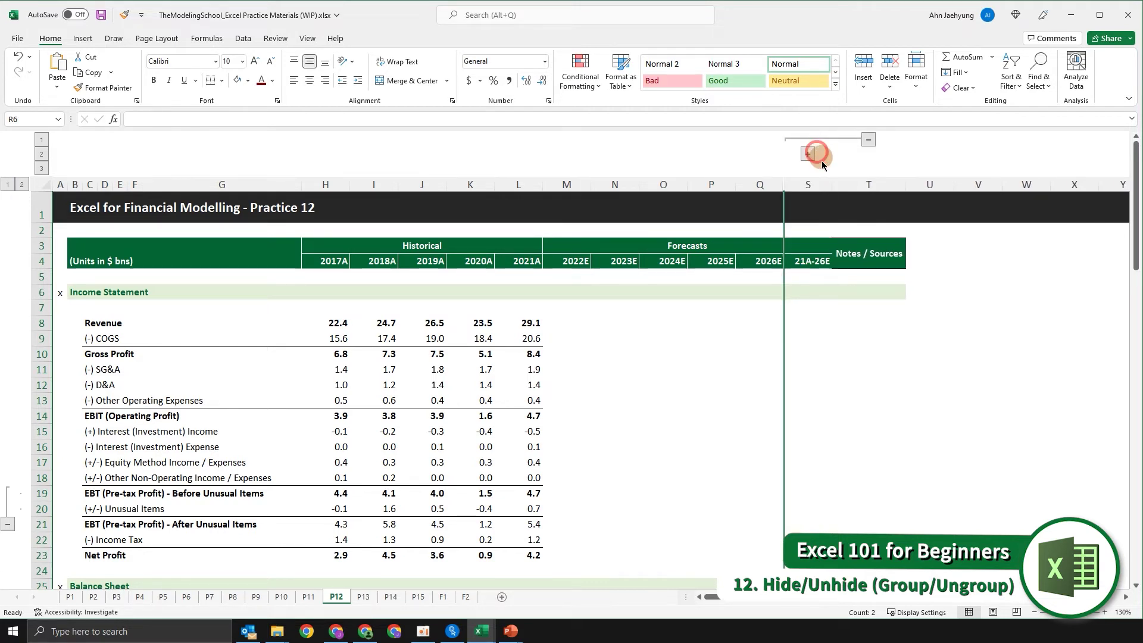
pyautogui.click(807, 154)
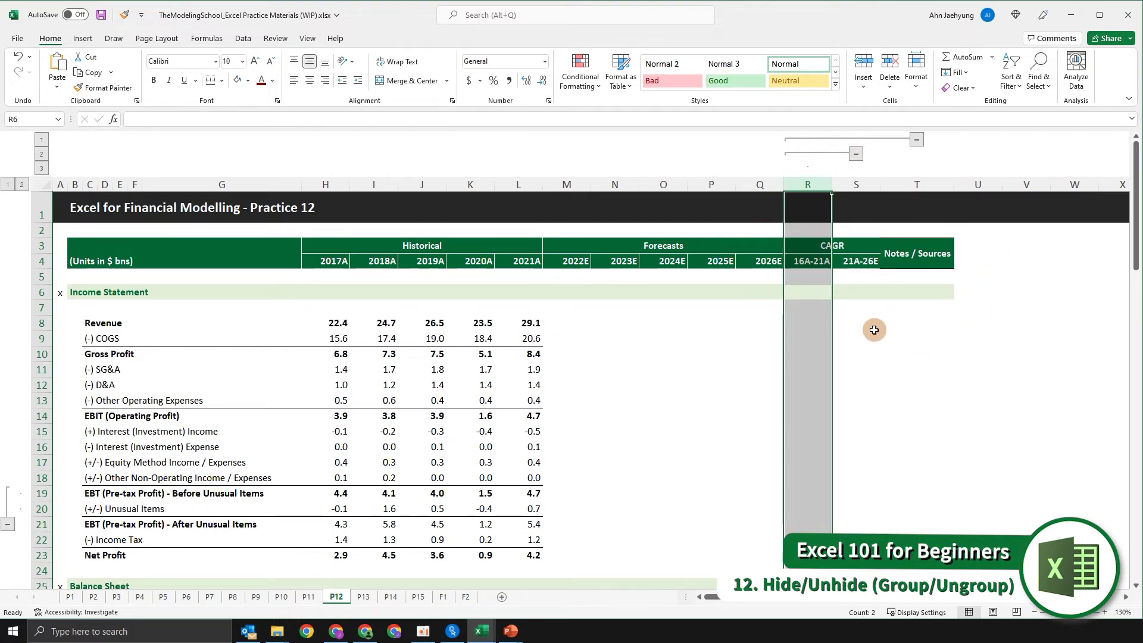
# Step: Ungroup the nested level on column R, keeping the outer group on the CAGR columns
pyautogui.hotkey('alt', 'shift', 'Left')
pyautogui.press('Down')
pyautogui.press('Down')
pyautogui.press('Left')
pyautogui.press('Left')
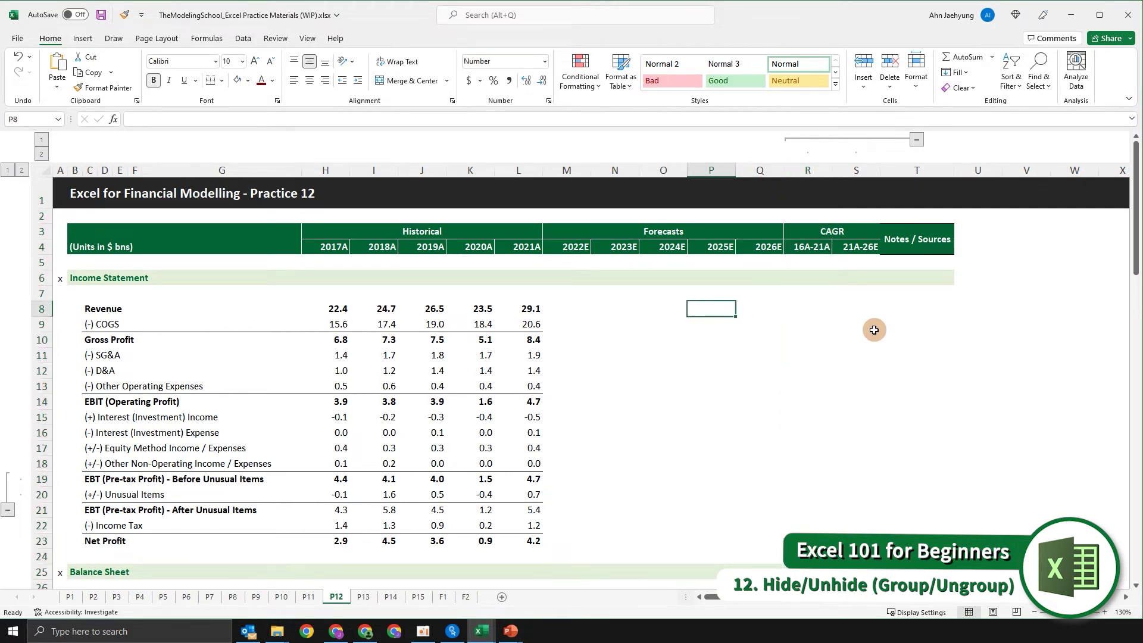
pyautogui.press('Left')
pyautogui.press('Left')
pyautogui.press('Left')
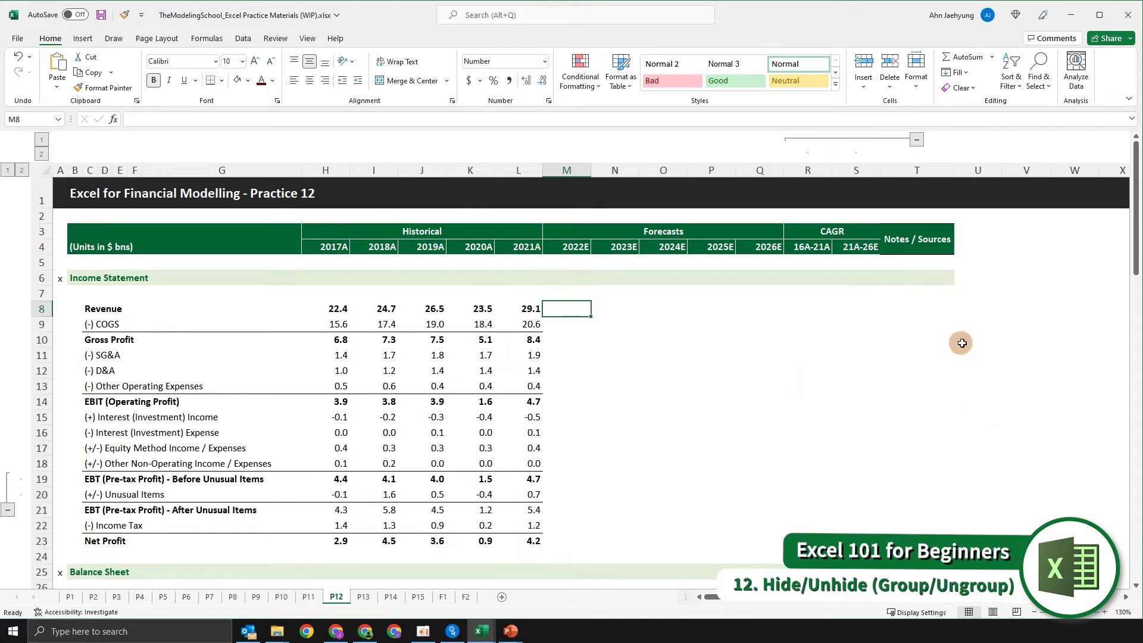
# Step: Collapse and expand the grouped CAGR columns three times, leaving the group expanded
pyautogui.click(872, 322)
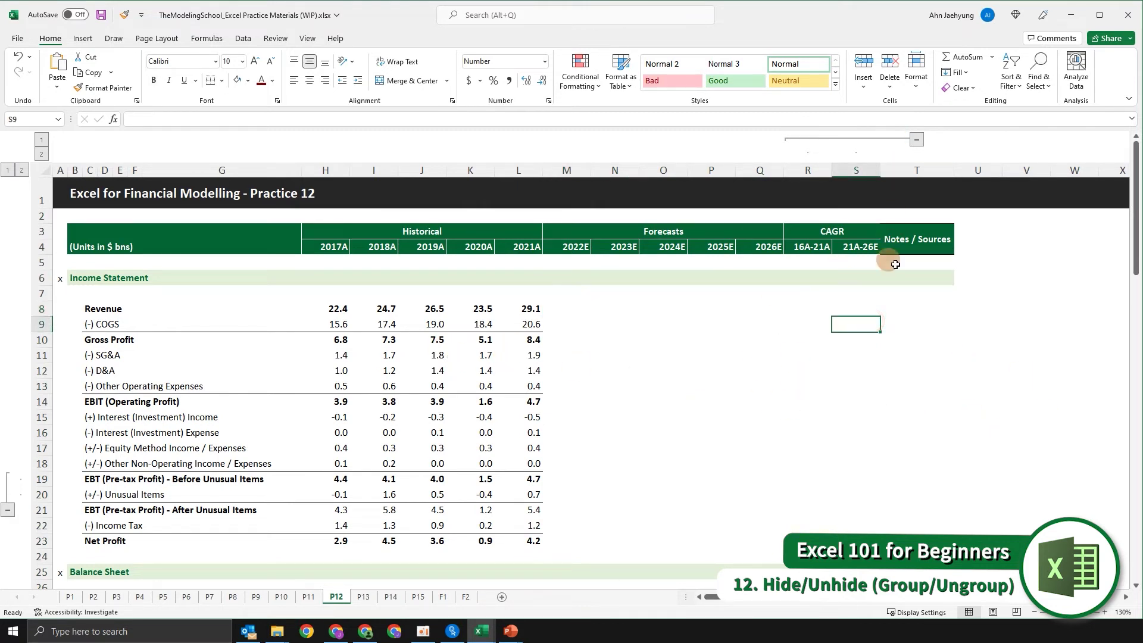
pyautogui.click(917, 139)
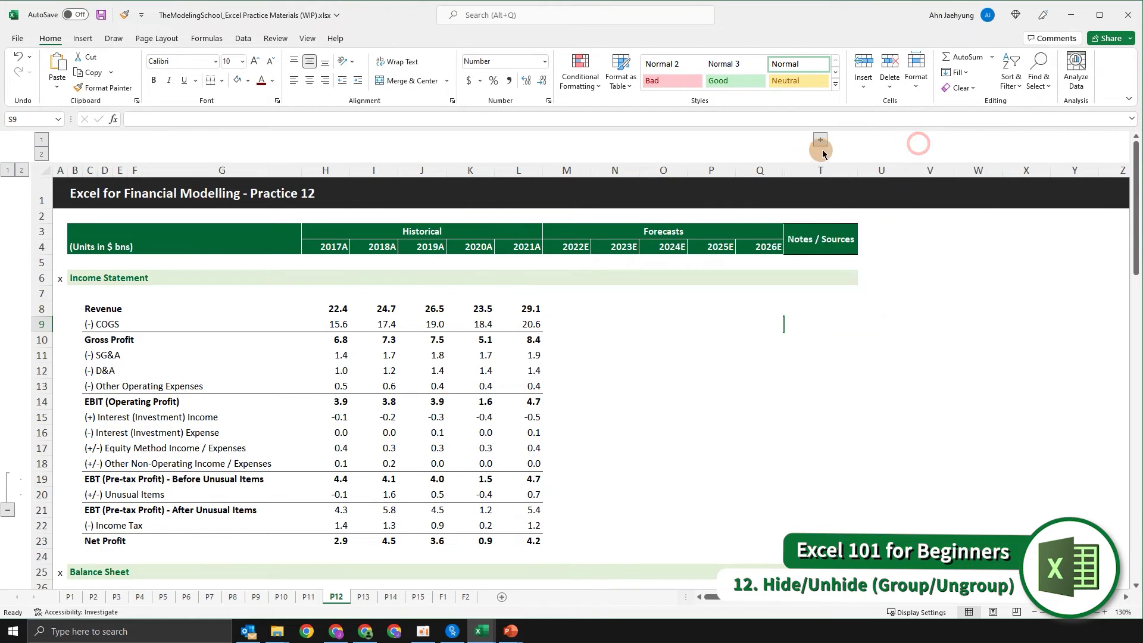
pyautogui.click(820, 141)
pyautogui.click(915, 140)
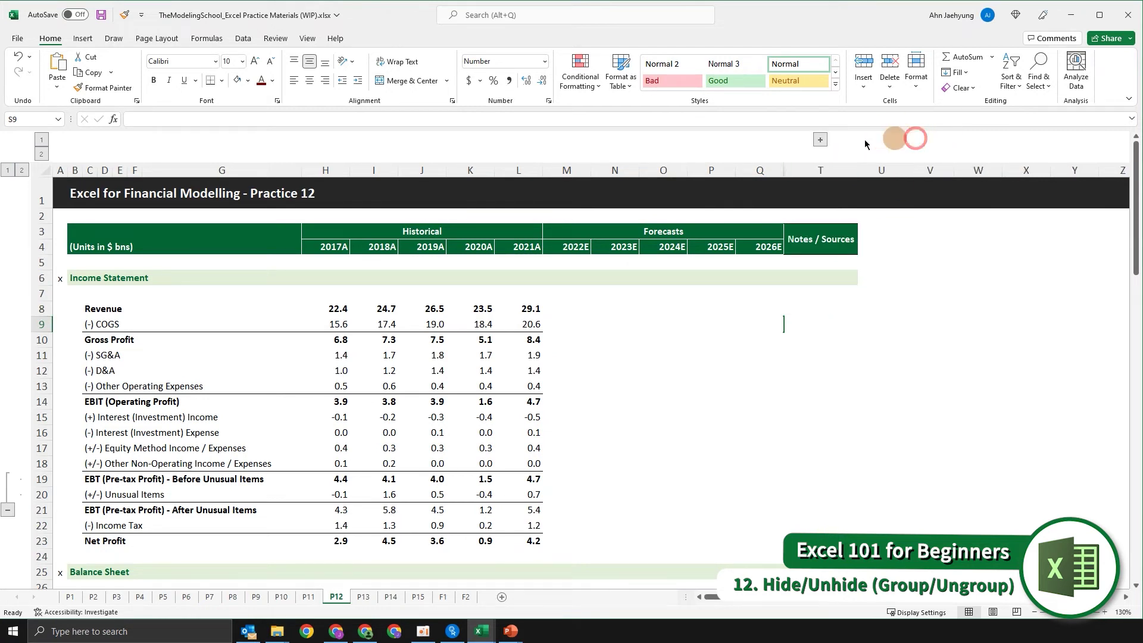
pyautogui.click(821, 141)
pyautogui.click(913, 139)
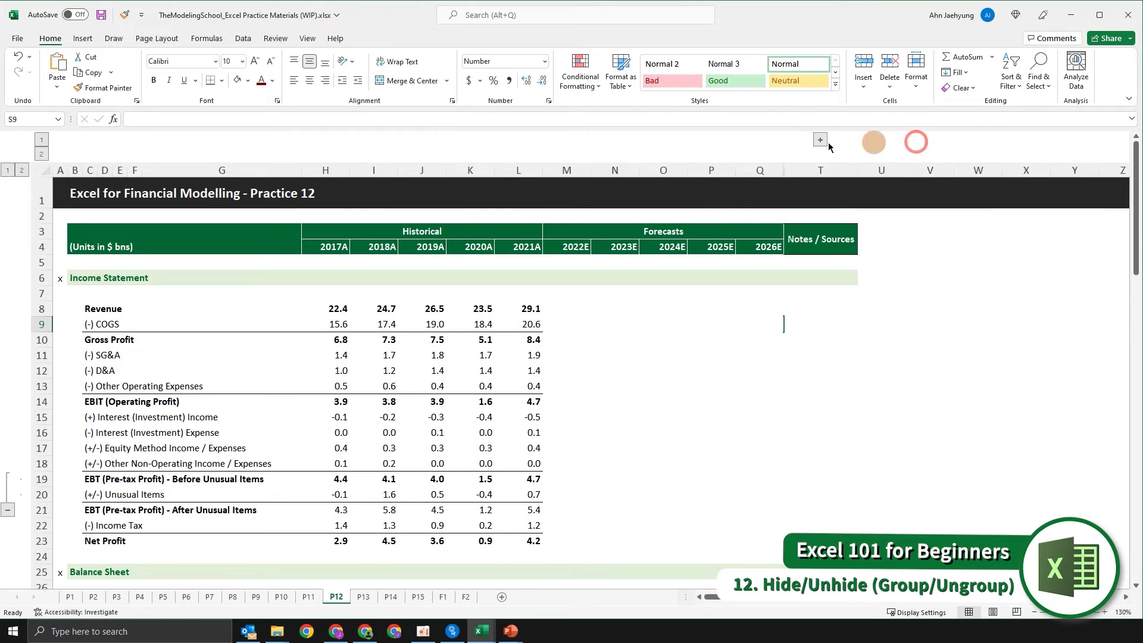
pyautogui.click(821, 142)
# Step: From cell S8 in the 21A-26E column, collapse the CAGR column group with the Hide Detail command
pyautogui.click(858, 338)
pyautogui.click(865, 309)
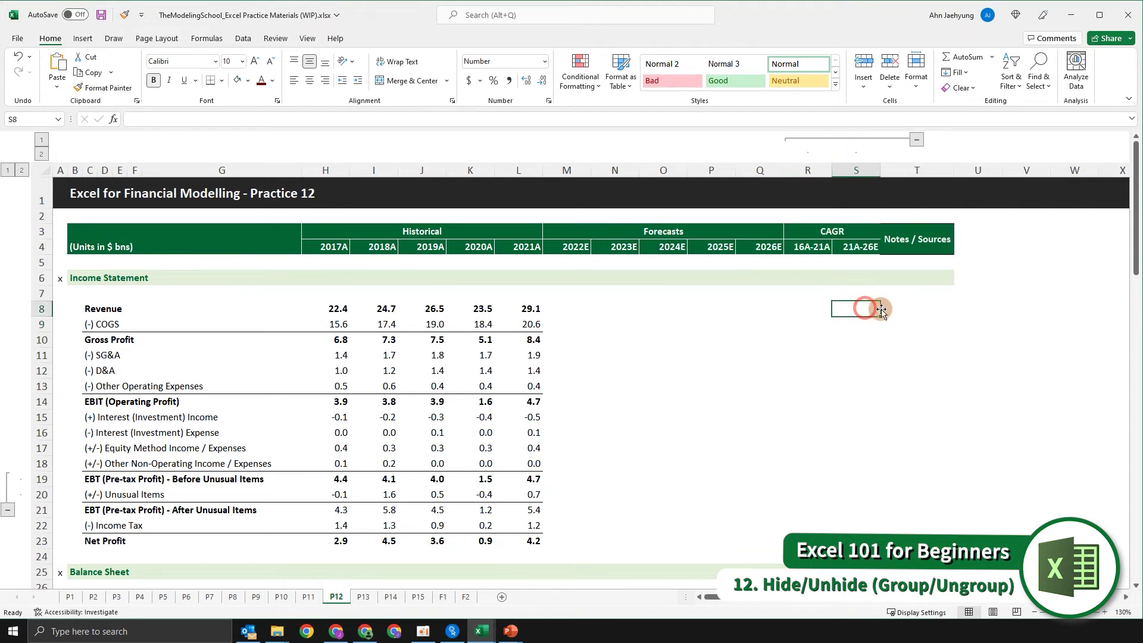
pyautogui.press('alt')
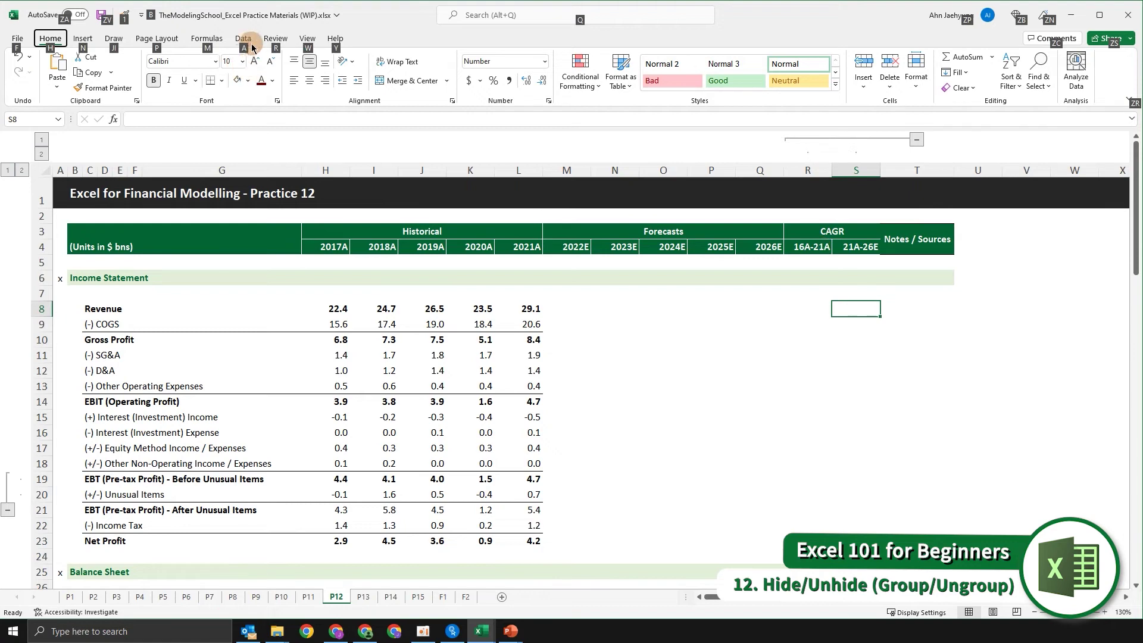
pyautogui.press('a')
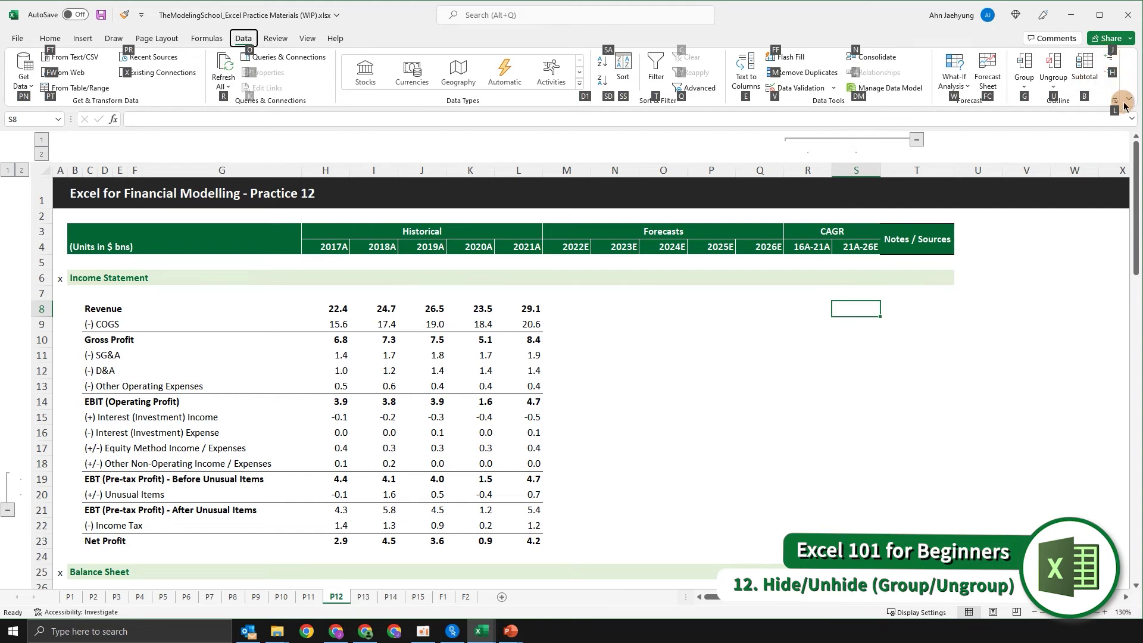
pyautogui.press('Escape')
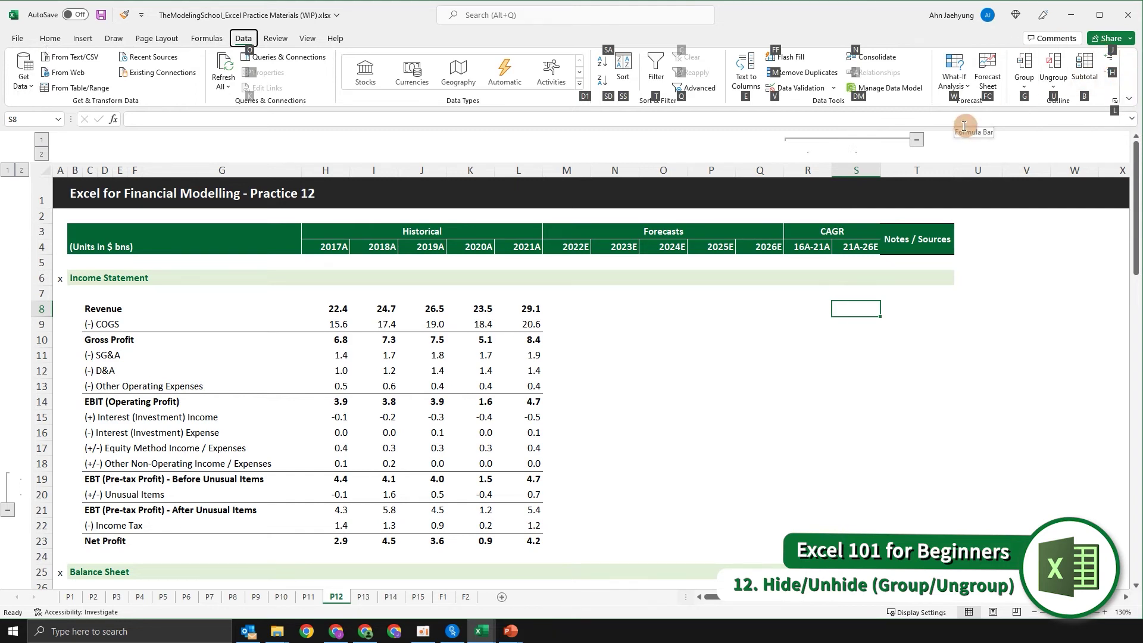
pyautogui.press('a')
pyautogui.press('h')
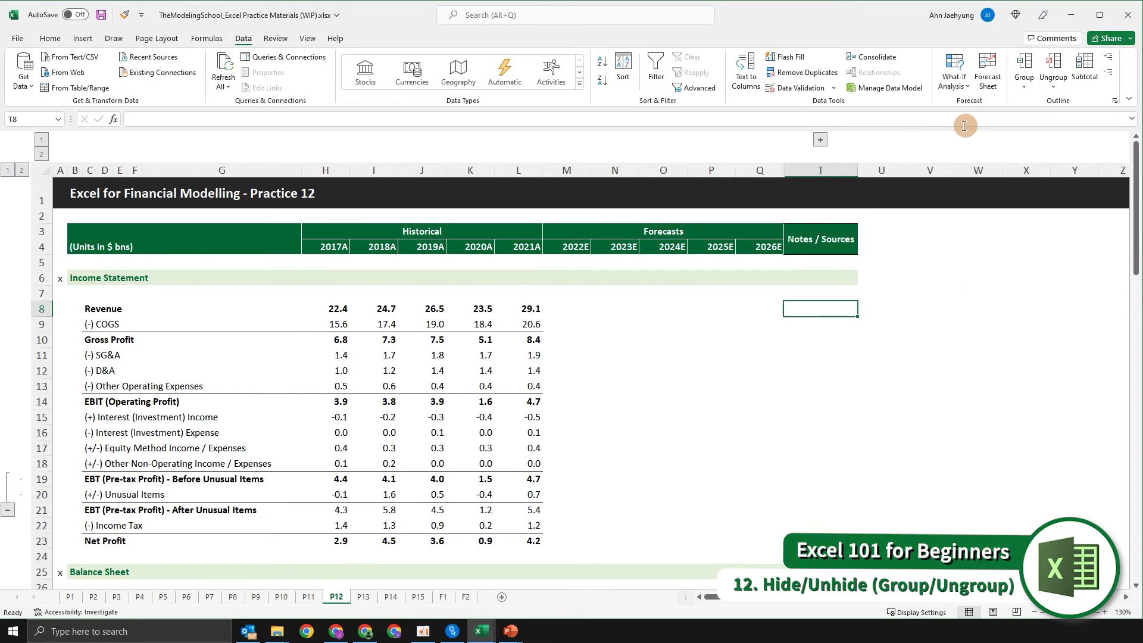
# Step: Expand the CAGR column group with the Show Detail command and return to cell S8
pyautogui.press('alt')
pyautogui.press('a')
pyautogui.press('j')
pyautogui.press('Left')
pyautogui.press('Left')
pyautogui.press('Left')
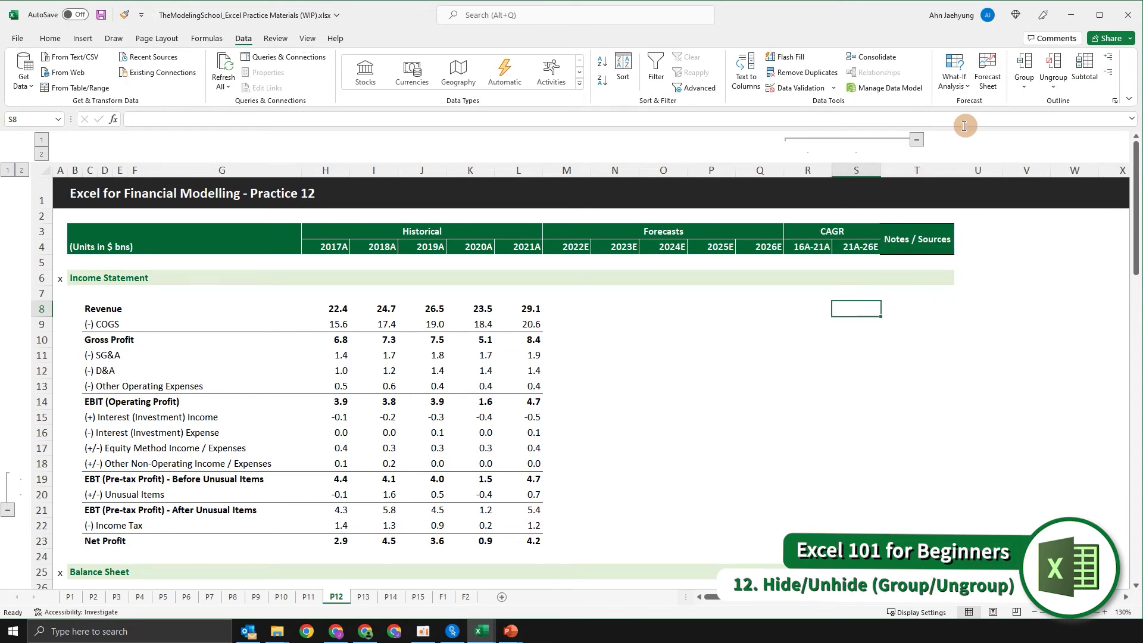
# Step: Select cell F19 in the EBT before unusual items row and collapse the row 19-20 group with Hide Detail
pyautogui.moveTo(70, 473); pyautogui.dragTo(70, 516)
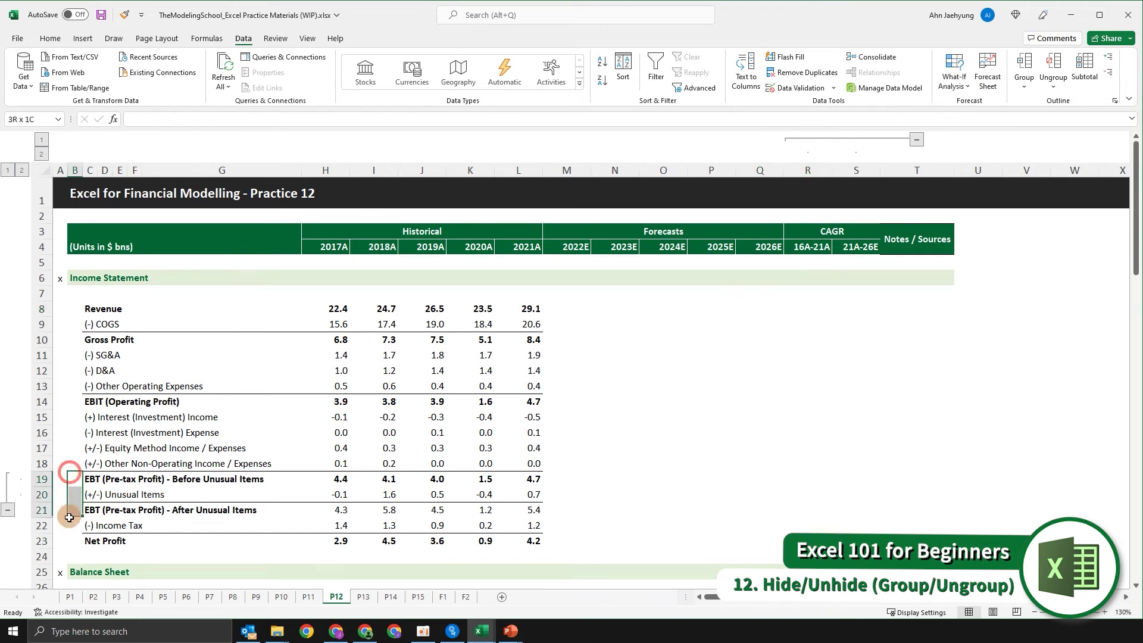
pyautogui.click(681, 428)
pyautogui.press('Up')
pyautogui.hotkey('ctrl', 'Left')
pyautogui.hotkey('ctrl', 'Left')
pyautogui.hotkey('ctrl', 'Left')
pyautogui.press('Down')
pyautogui.press('Down')
pyautogui.press('Down')
pyautogui.press('Down')
pyautogui.press('Down')
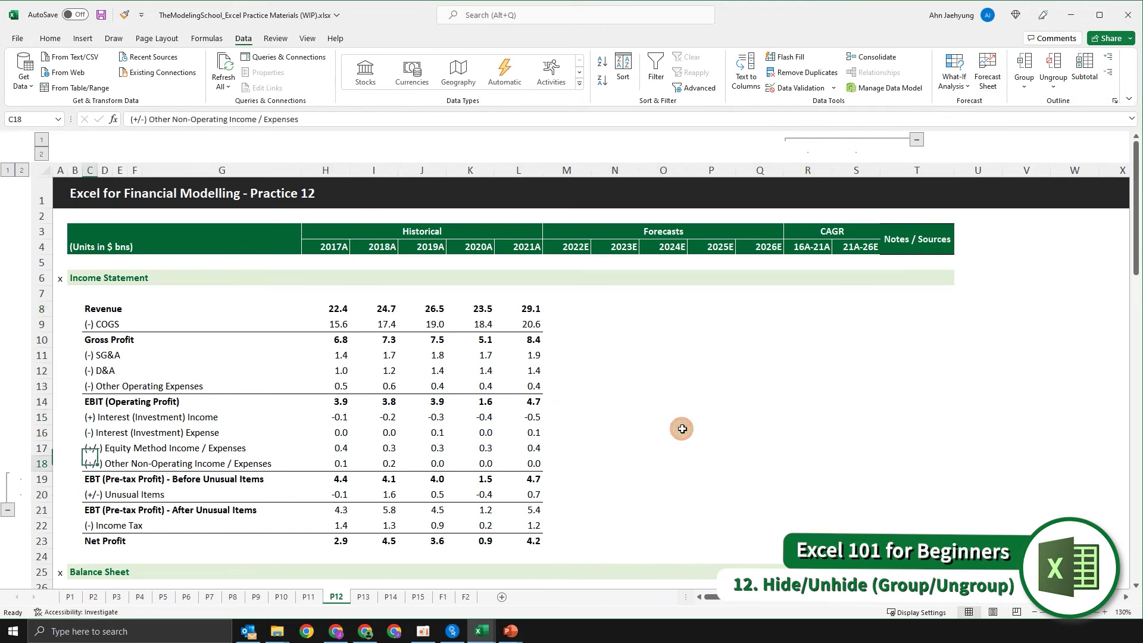
pyautogui.press('Up')
pyautogui.press('Right')
pyautogui.press('Right')
pyautogui.press('Right')
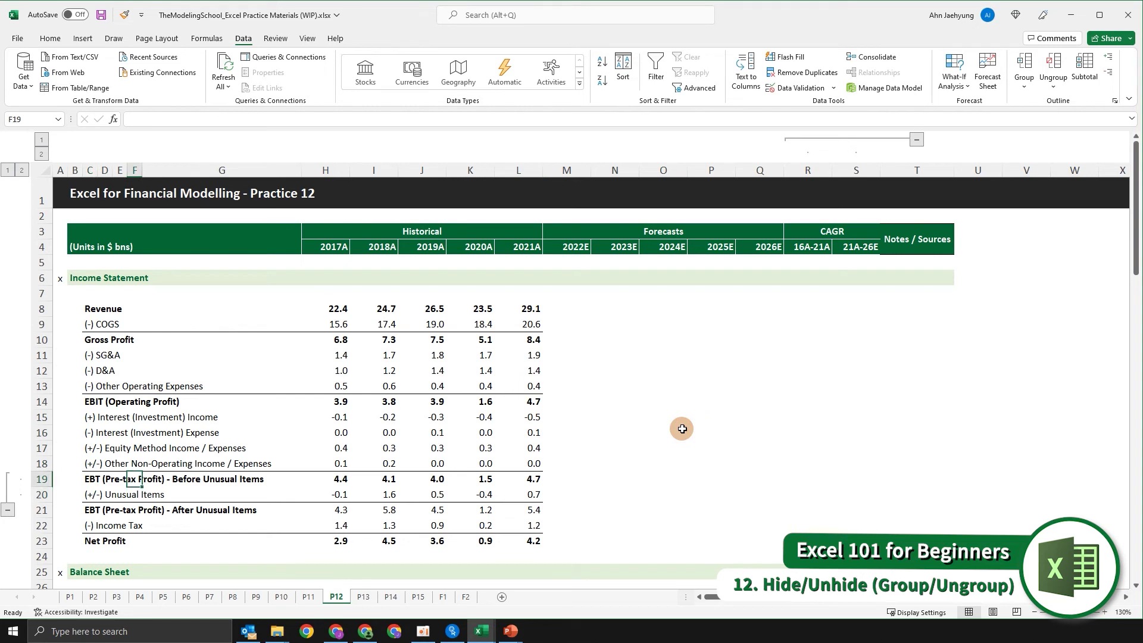
pyautogui.press('alt')
pyautogui.press('a')
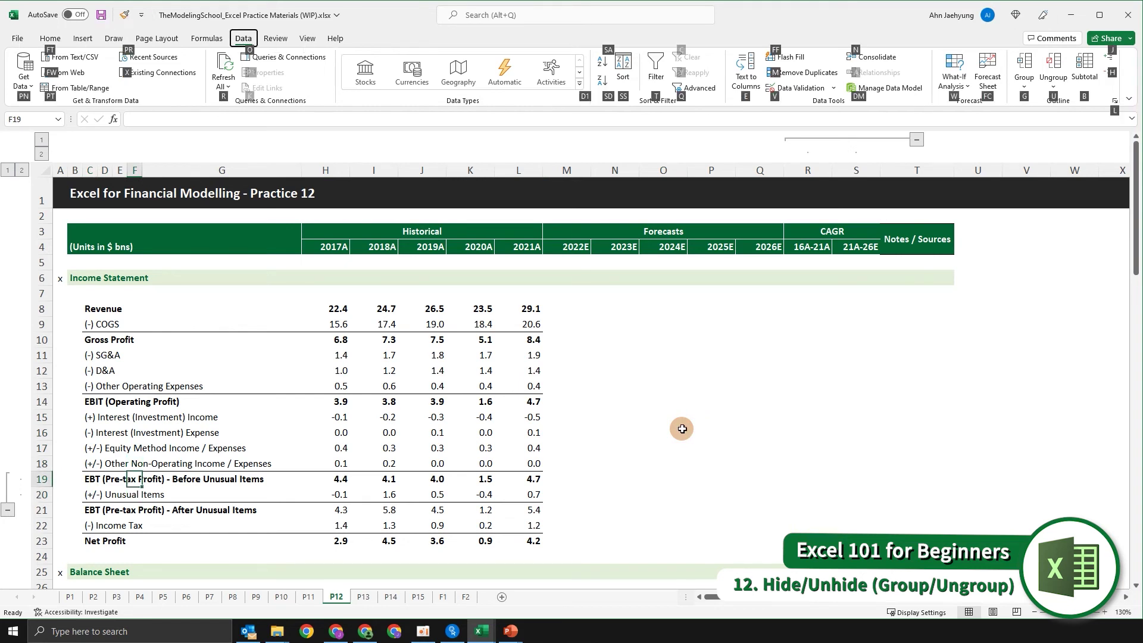
pyautogui.press('h')
# Step: Restore the collapsed rows 19-20 above EBT after unusual items with Show Detail
pyautogui.press('alt')
pyautogui.press('a')
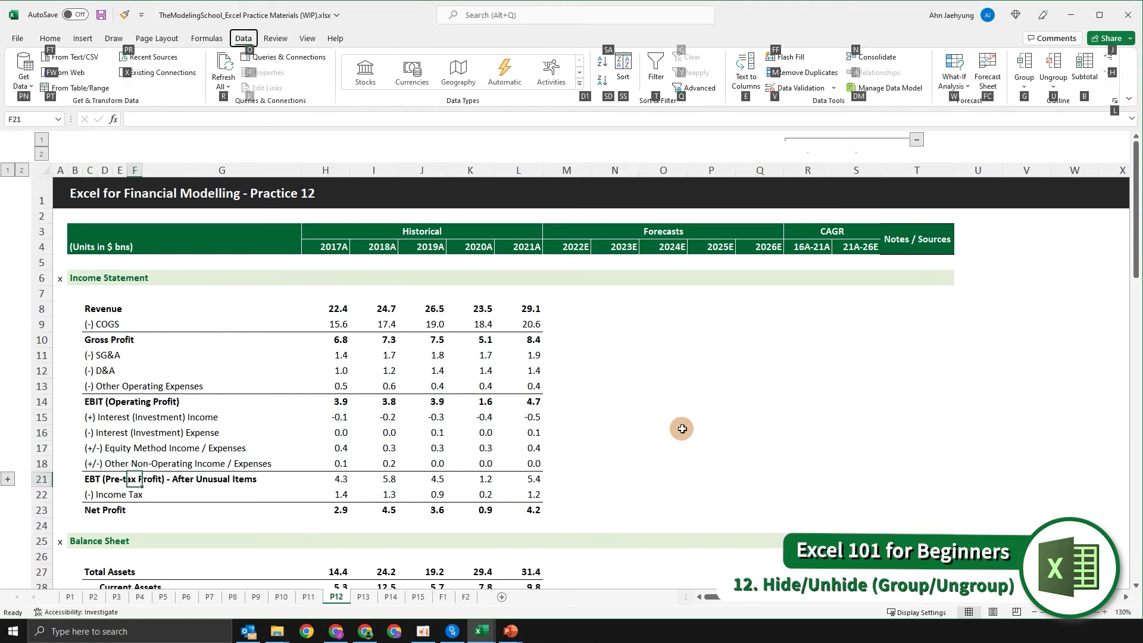
pyautogui.press('j')
pyautogui.press('Up')
pyautogui.press('Up')
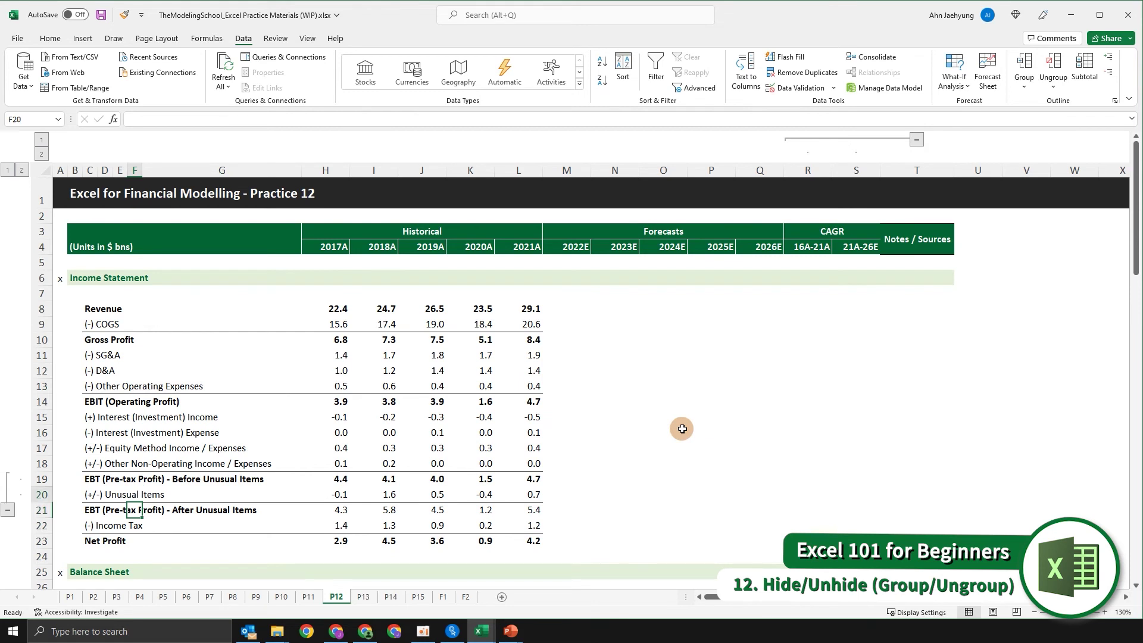
pyautogui.press('Right')
pyautogui.press('Right')
pyautogui.press('Right')
pyautogui.press('Right')
pyautogui.press('Right')
pyautogui.press('Right')
pyautogui.press('Right')
pyautogui.press('Right')
pyautogui.press('Right')
pyautogui.press('Right')
pyautogui.press('Right')
pyautogui.press('Right')
pyautogui.press('Right')
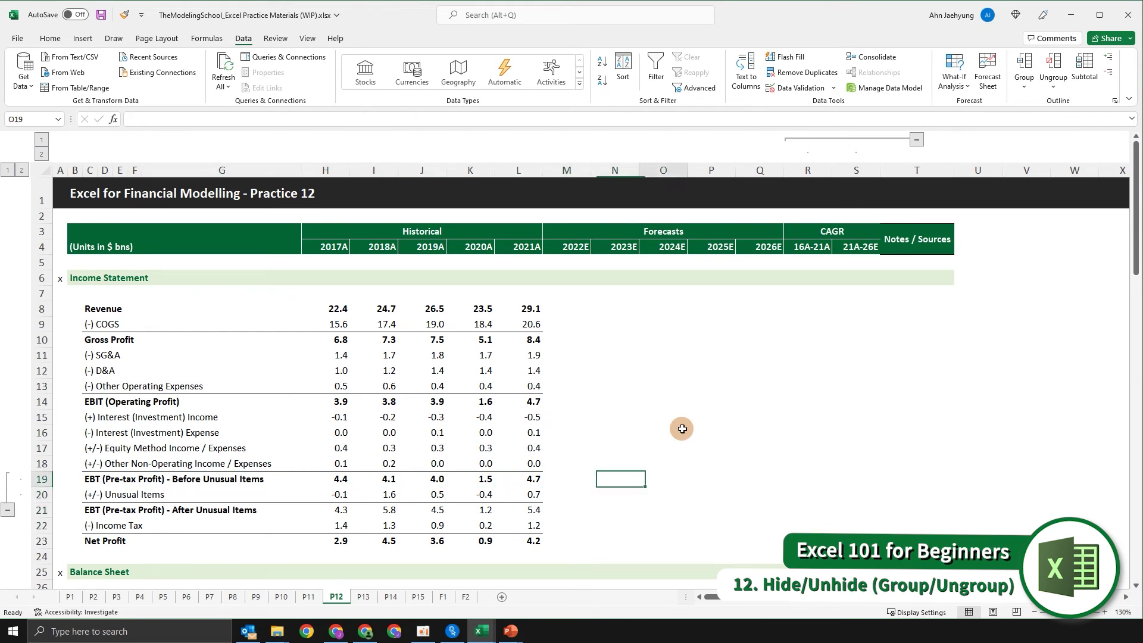
pyautogui.press('Left')
pyautogui.press('Left')
pyautogui.press('Left')
pyautogui.press('Left')
pyautogui.press('Left')
pyautogui.press('Left')
pyautogui.press('Up')
pyautogui.press('Up')
pyautogui.press('Up')
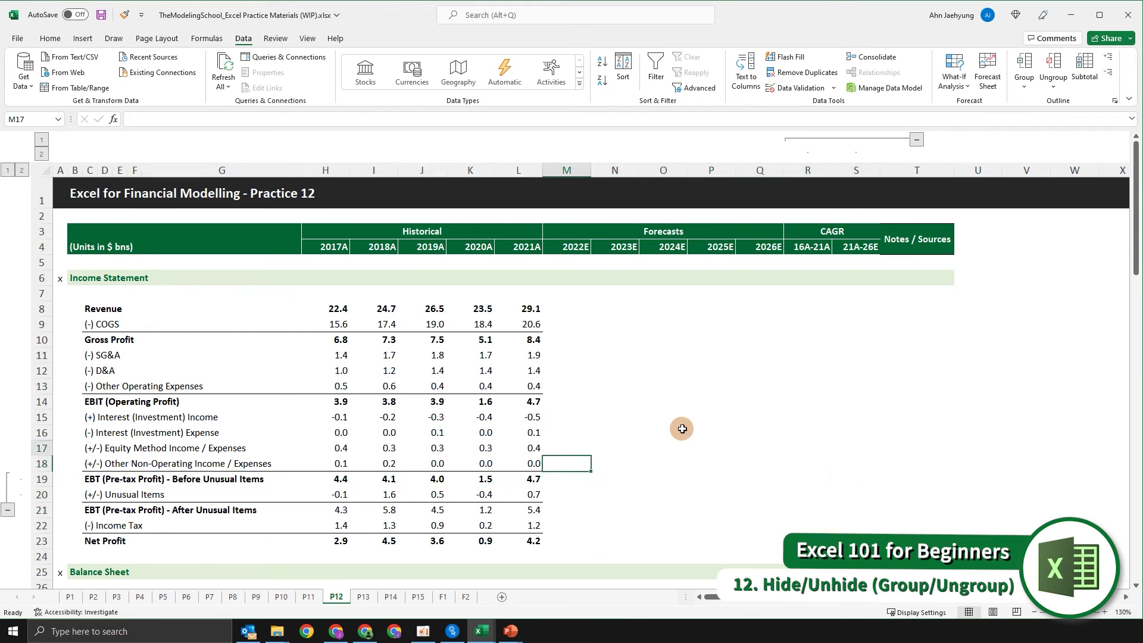
# Step: Select entire rows 14 to 18, from EBIT to Other Non-Operating Income / Expenses, and group them
pyautogui.press('Down')
pyautogui.press('Down')
pyautogui.hotkey('shift', 'Up')
pyautogui.hotkey('shift', 'Up')
pyautogui.hotkey('shift', 'Up')
pyautogui.hotkey('shift', 'Up')
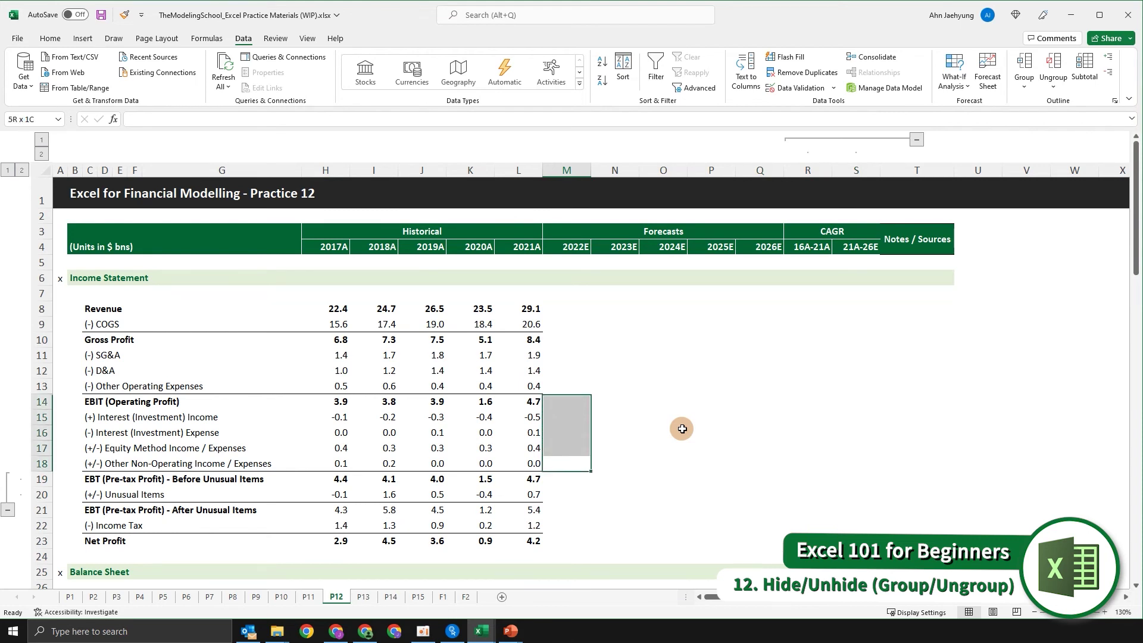
pyautogui.hotkey('shift', 'space')
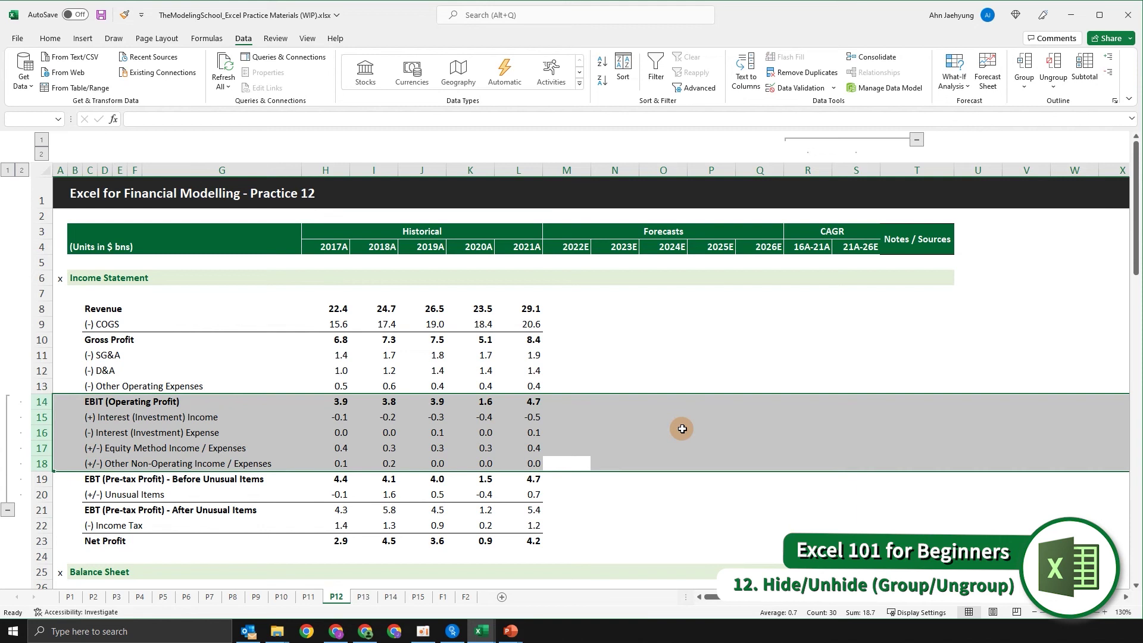
# Step: Collapse and expand the combined group covering rows 14 to 20 with Hide Detail and Show Detail
pyautogui.press('Down')
pyautogui.hotkey('alt', 'a', 'h')
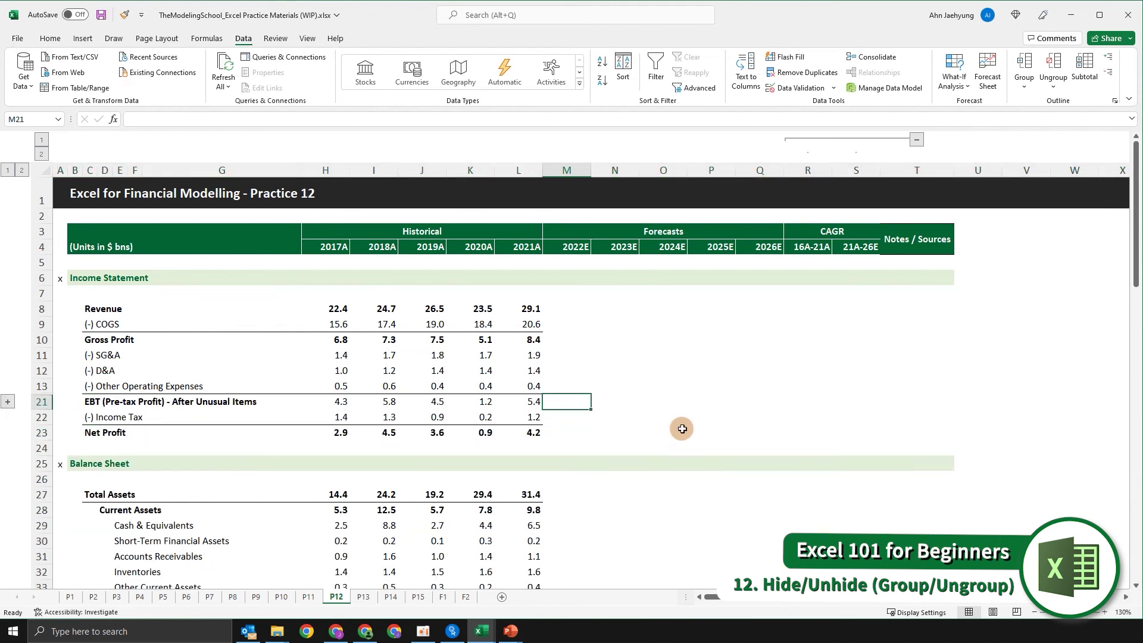
pyautogui.hotkey('alt', 'a', 'j')
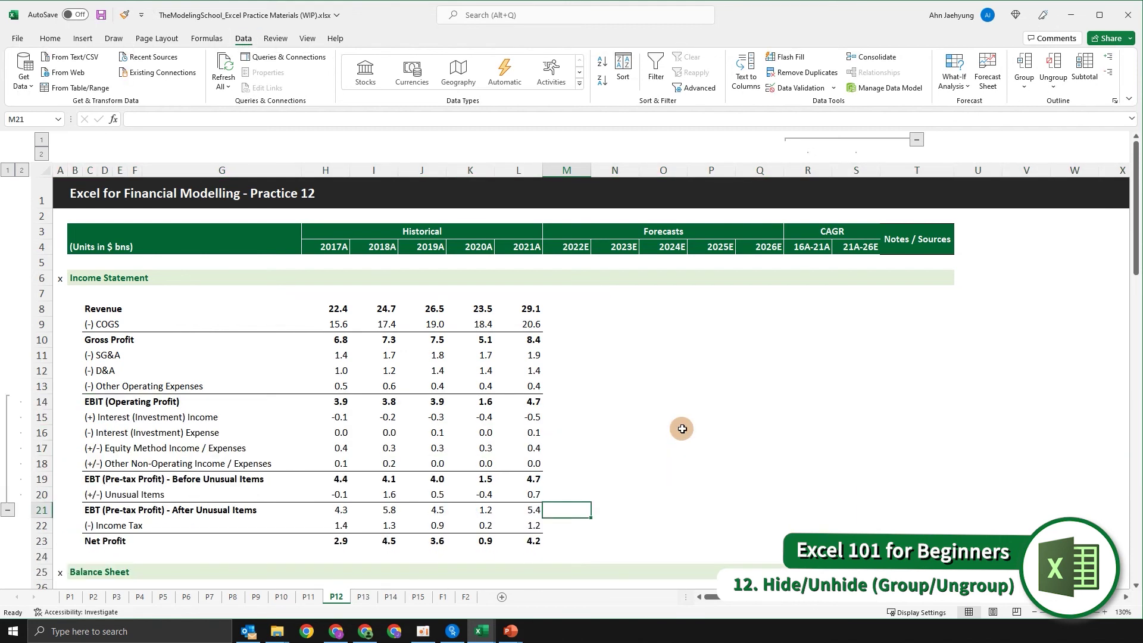
# Step: Select entire rows 14 to 18 again and ungroup them, keeping the group on rows 19-20
pyautogui.press('Up')
pyautogui.press('Up')
pyautogui.press('Up')
pyautogui.hotkey('shift', 'Up')
pyautogui.hotkey('shift', 'Up')
pyautogui.hotkey('shift', 'Up')
pyautogui.hotkey('shift', 'Up')
pyautogui.hotkey('shift', 'space')
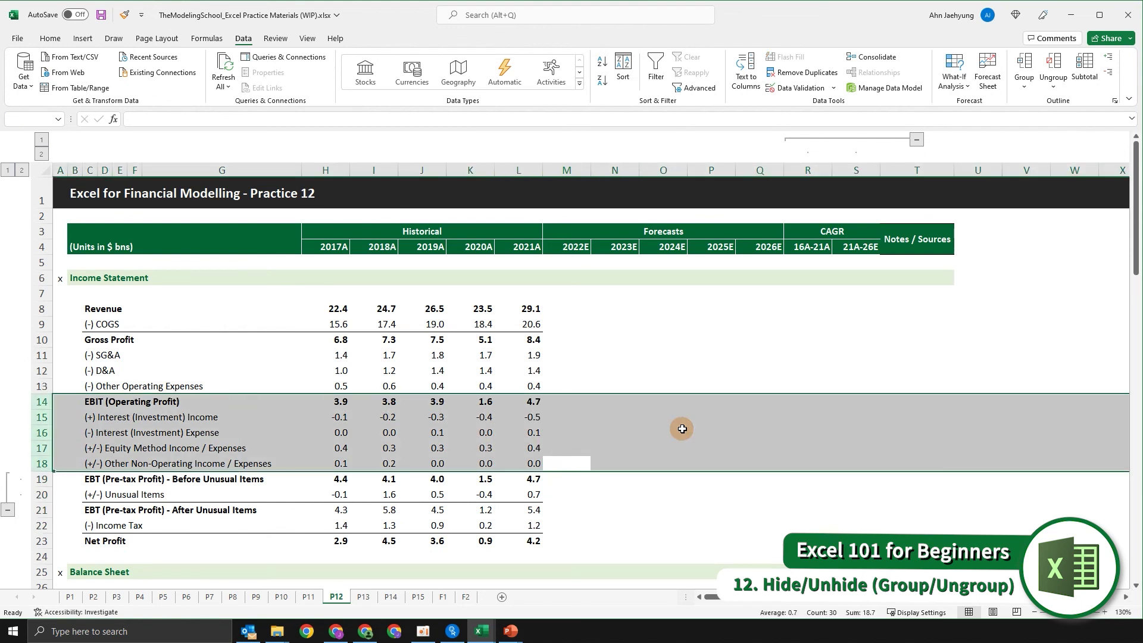
pyautogui.press('Down')
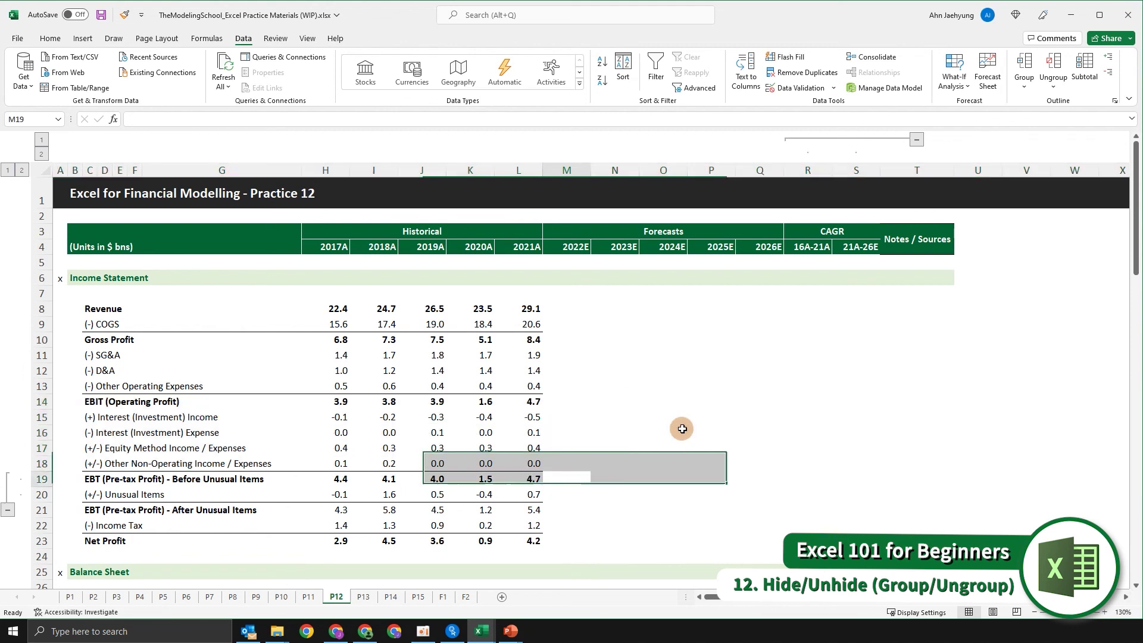
pyautogui.press('Up')
pyautogui.press('Up')
pyautogui.press('Up')
pyautogui.press('Up')
pyautogui.press('Left')
pyautogui.press('Left')
pyautogui.press('Left')
pyautogui.press('Left')
pyautogui.press('Left')
pyautogui.press('Home')
pyautogui.hotkey('ctrl', 'Up')
pyautogui.hotkey('ctrl', 'Up')
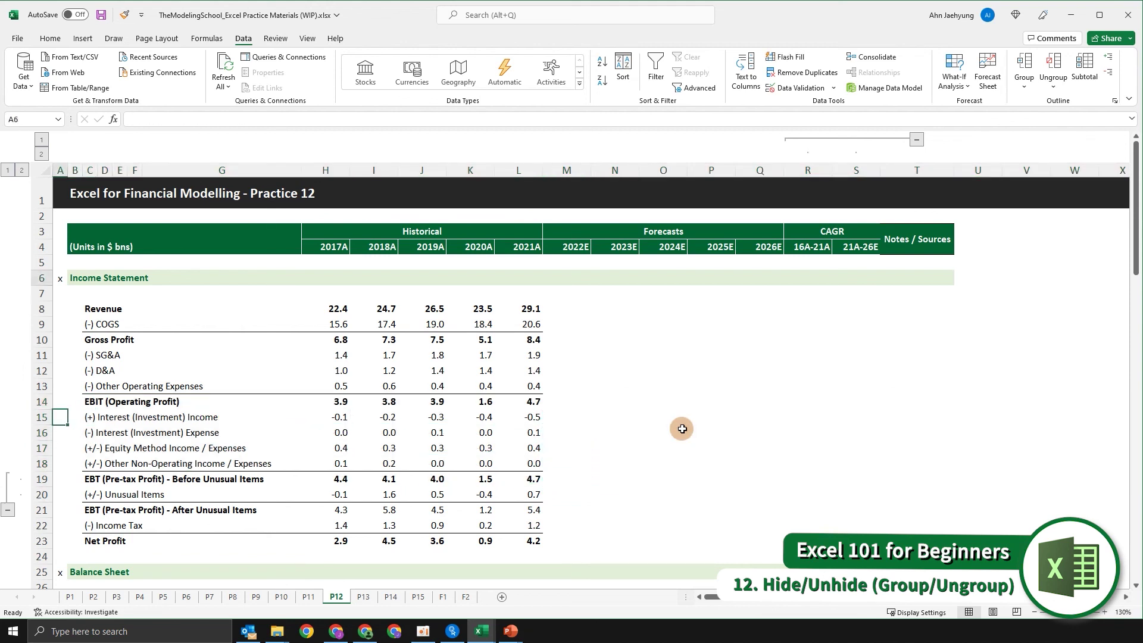